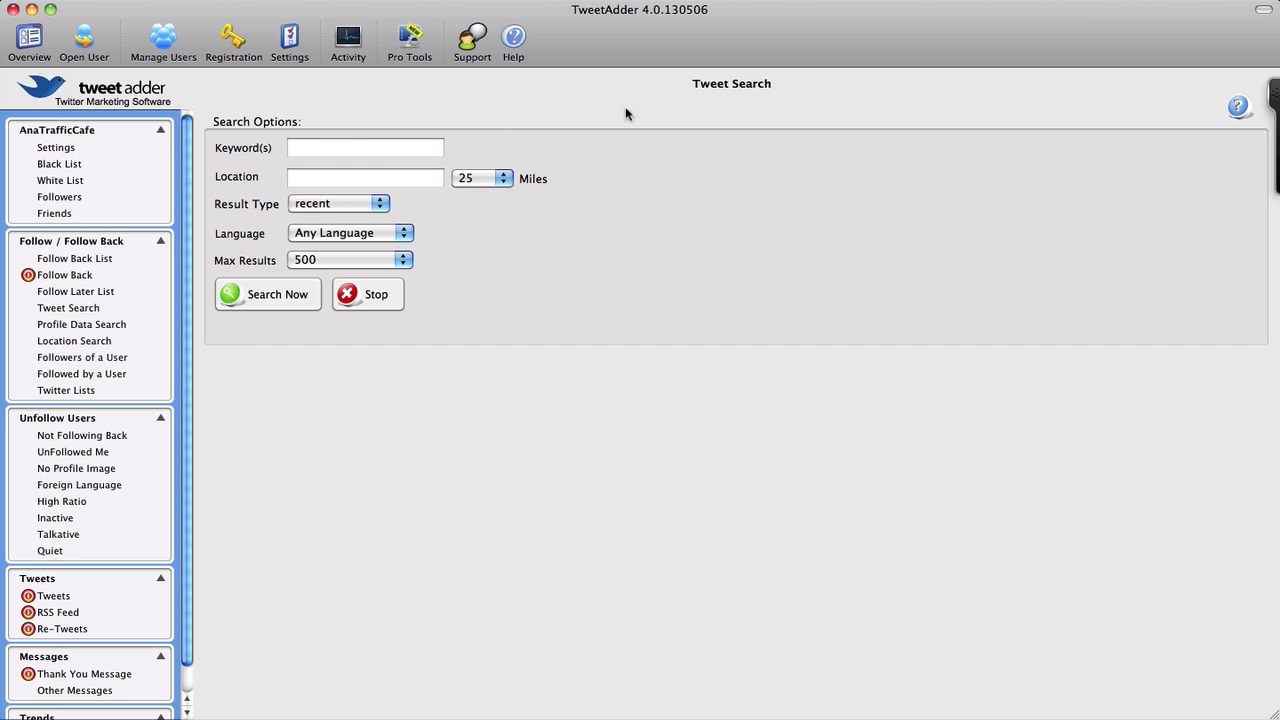
# Enter 'traffic generation' as the tweet search keyword, correcting typos along the way
pyautogui.click(343, 149)
pyautogui.write('traffic genear')
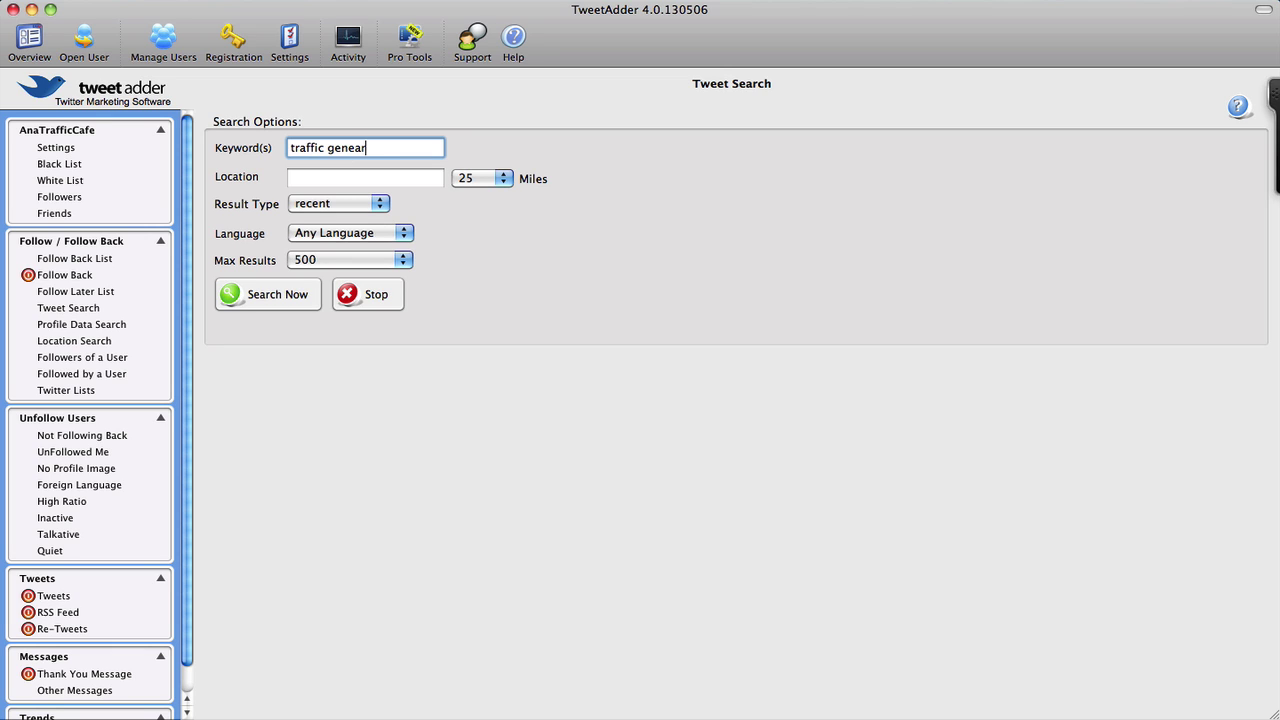
pyautogui.press('BackSpace')
pyautogui.press('BackSpace')
pyautogui.write('ratiaon')
pyautogui.press('BackSpace')
pyautogui.press('BackSpace')
pyautogui.press('BackSpace')
pyautogui.write('on')
pyautogui.press('Tab')
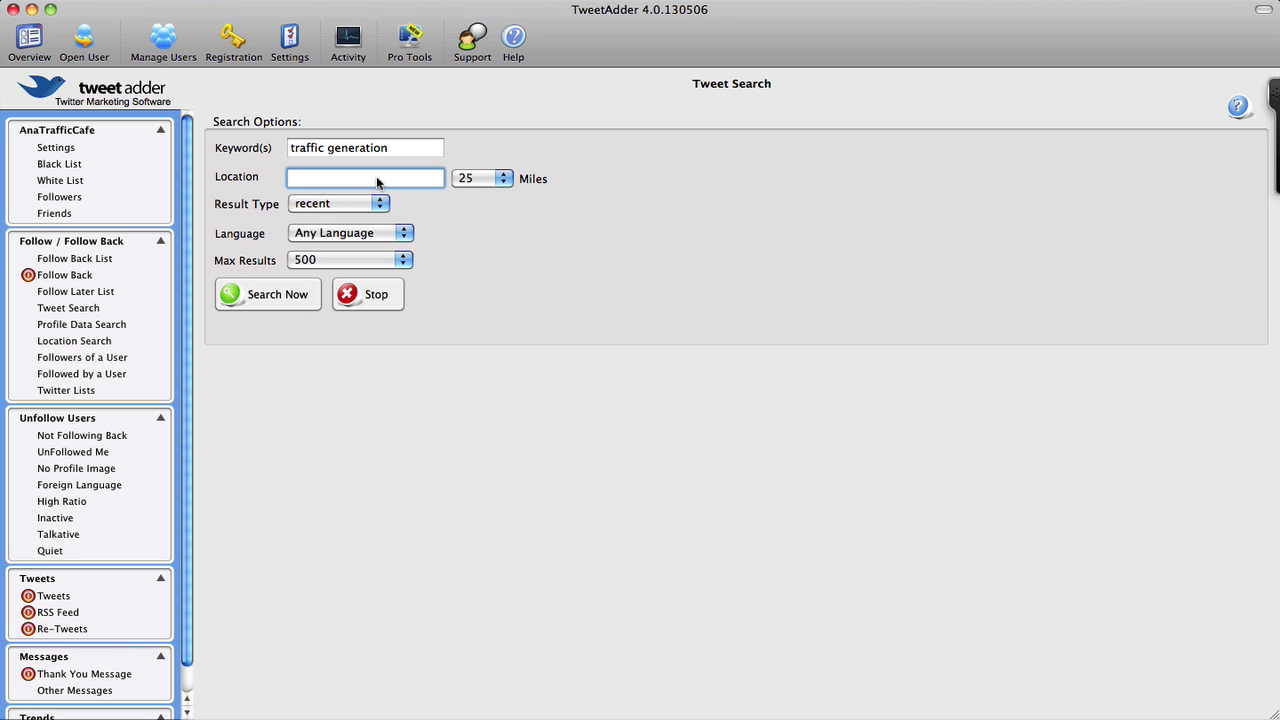
# Leave location unset, keep result type as recent, and cap max results at 100
pyautogui.click(325, 174)
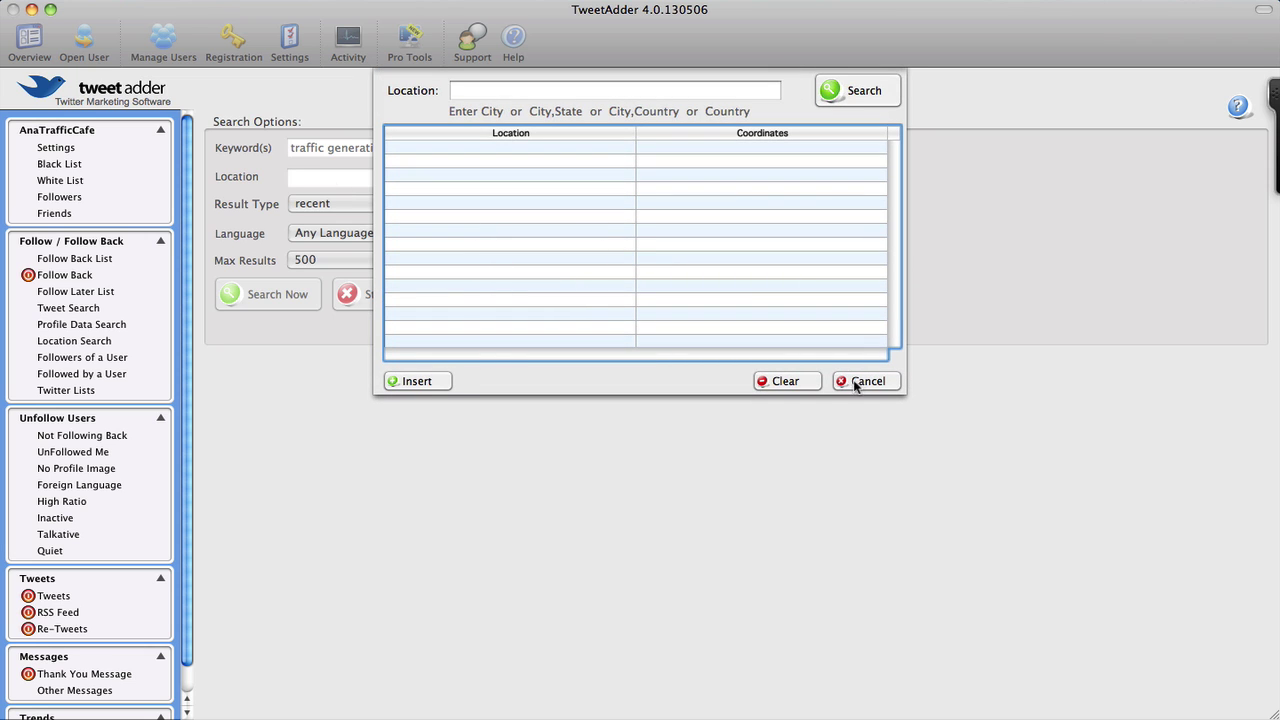
pyautogui.click(850, 386)
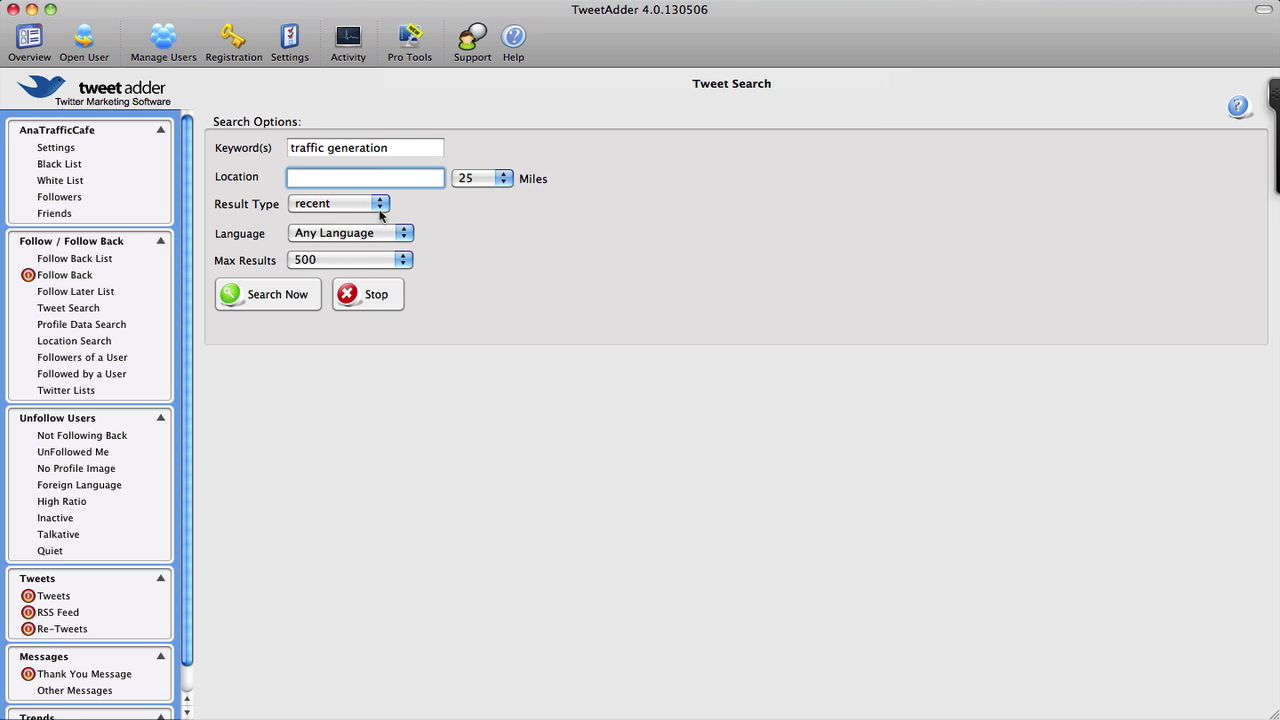
pyautogui.click(380, 205)
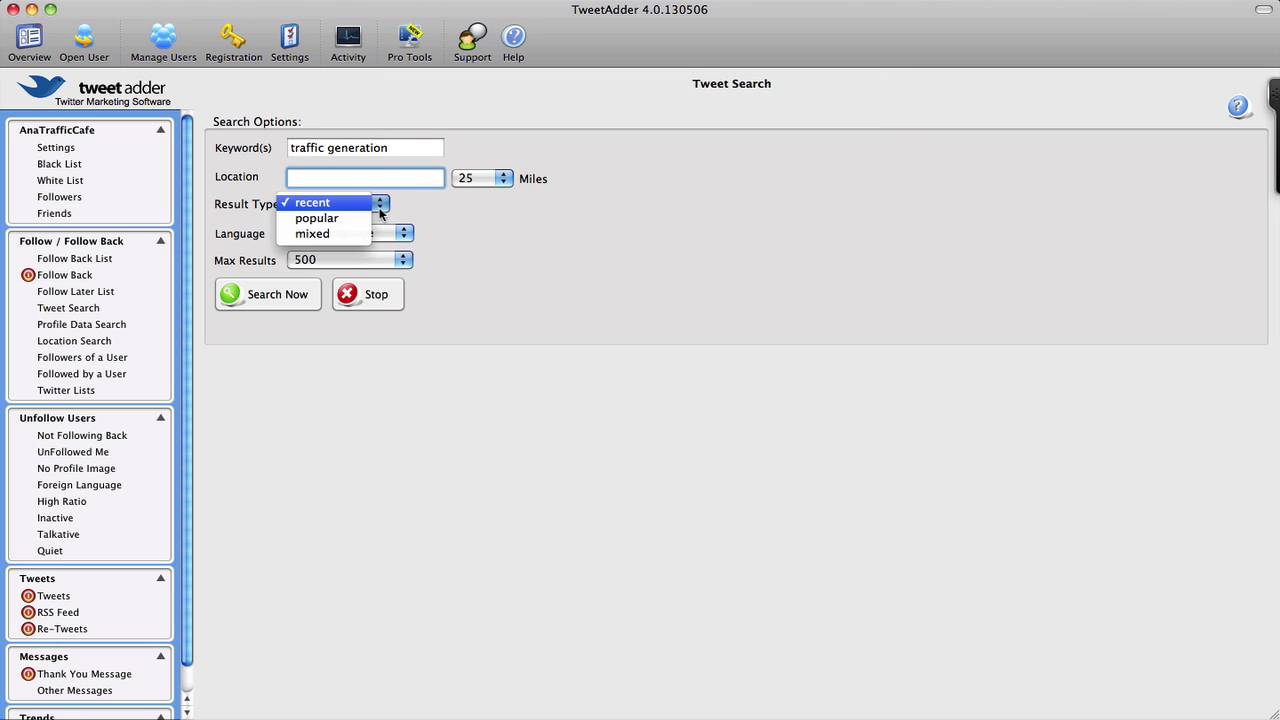
pyautogui.click(421, 226)
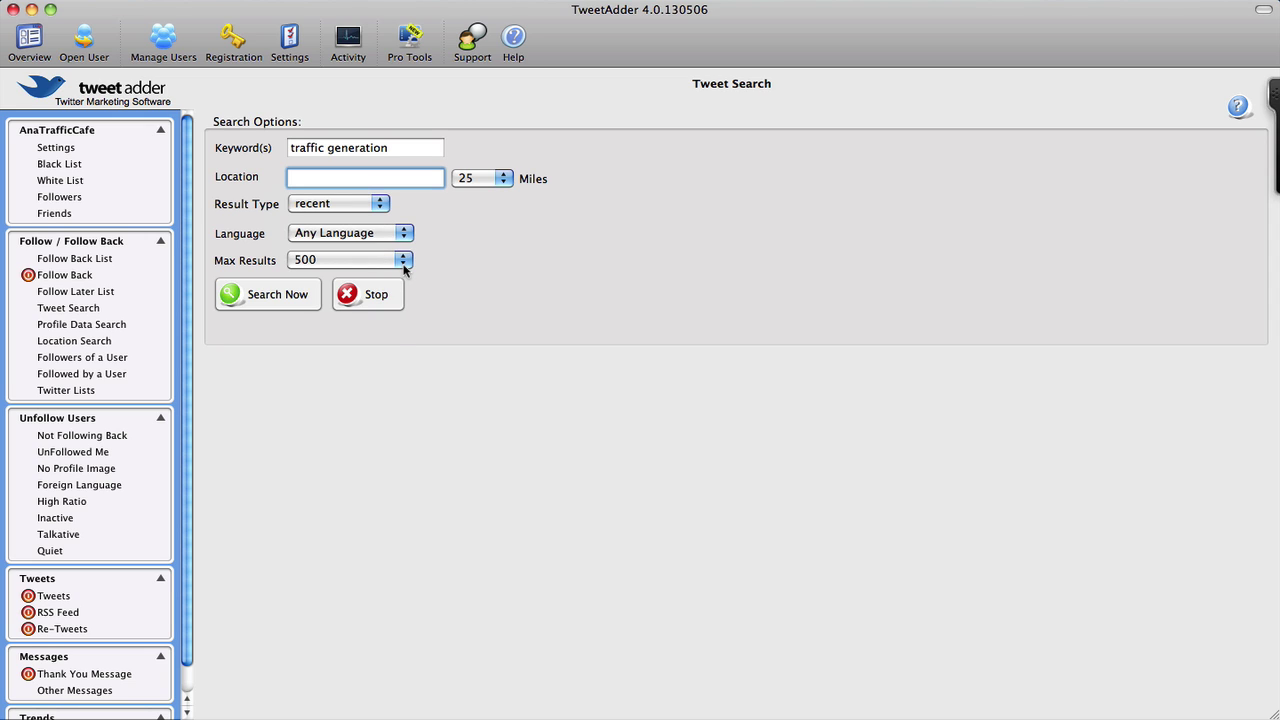
pyautogui.click(403, 261)
pyautogui.click(305, 243)
# Run the search and scroll through the 75 returned traffic generation tweets
pyautogui.click(281, 295)
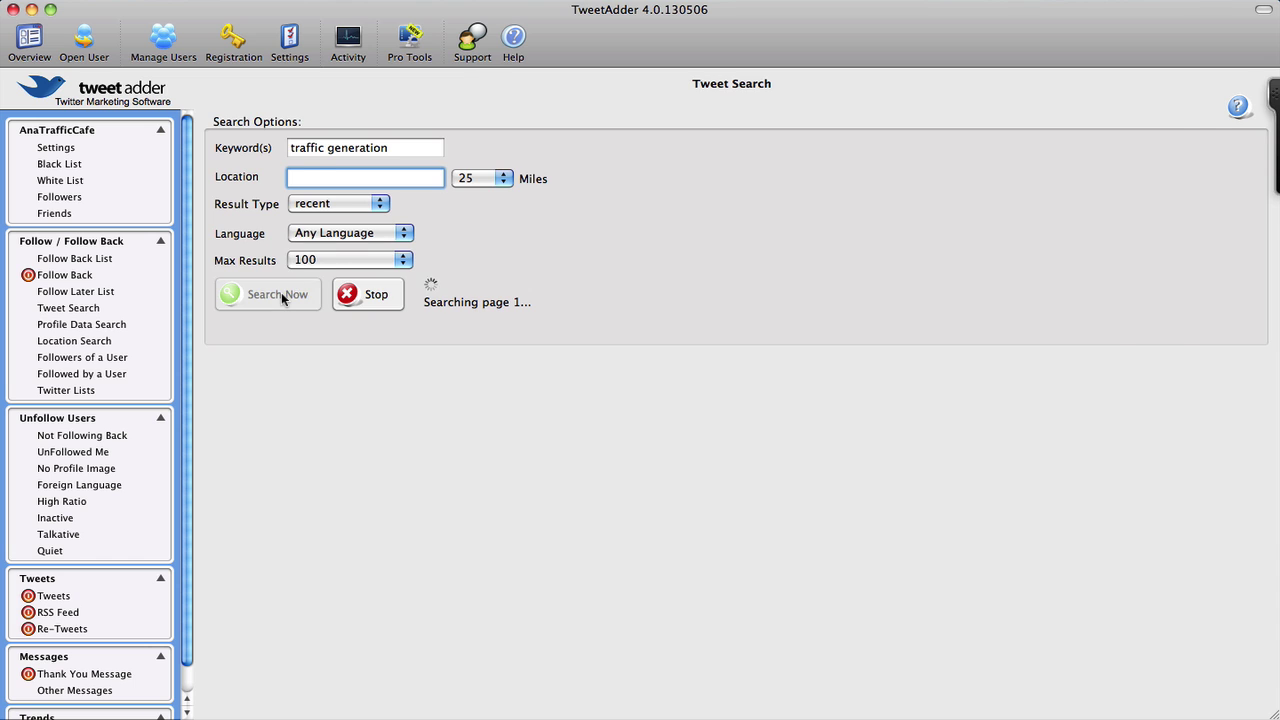
pyautogui.scroll(-1, 598, 231)
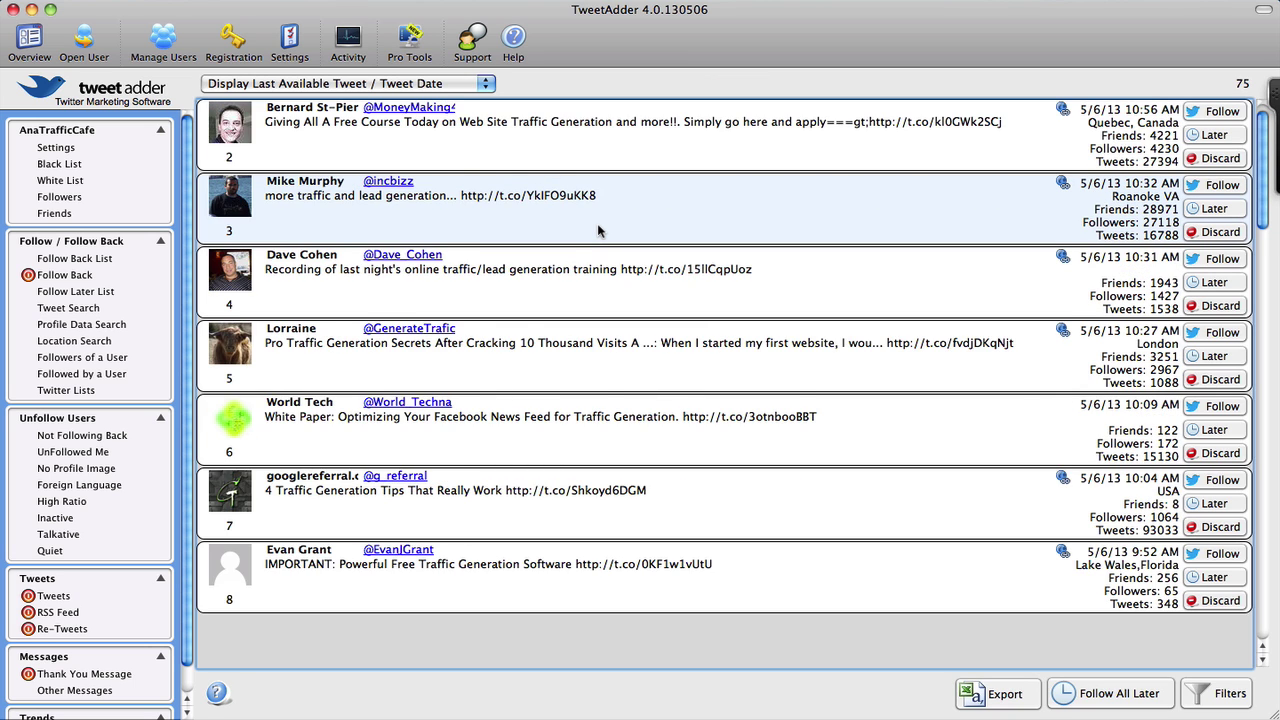
pyautogui.scroll(1, 598, 231)
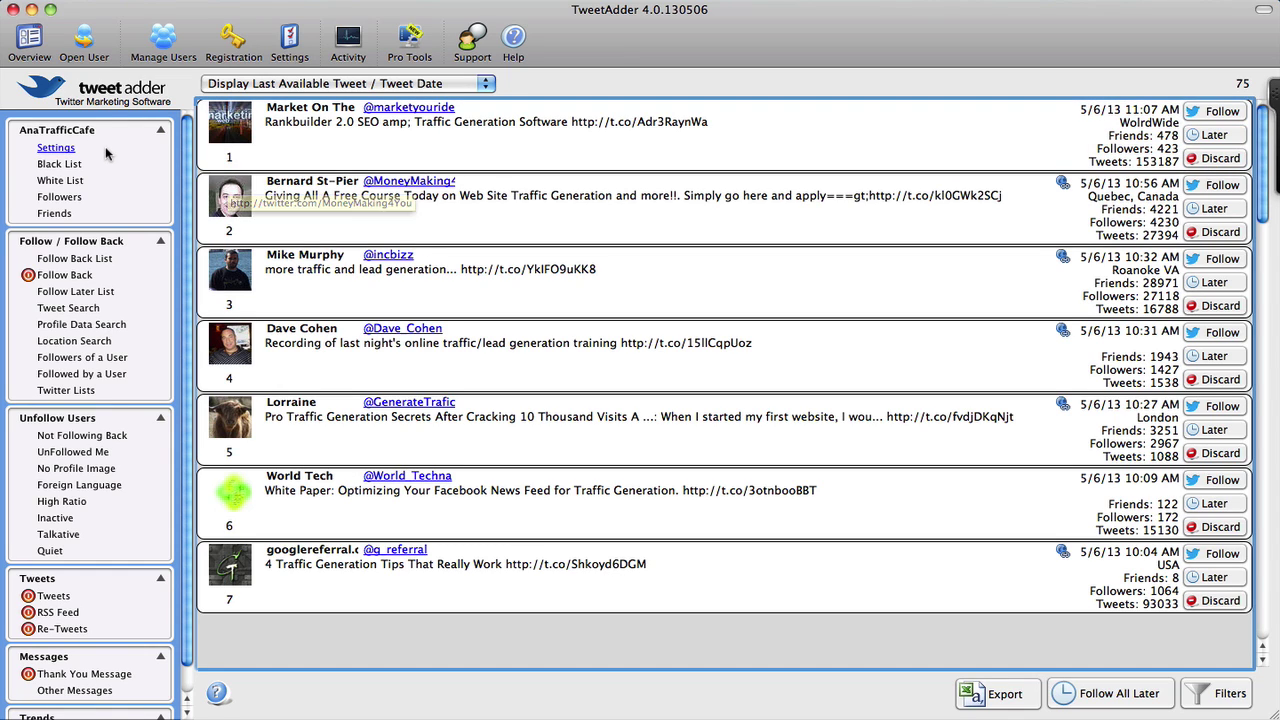
# View the Follow Back List of 2592 users, then go back to Tweet Search
pyautogui.click(103, 262)
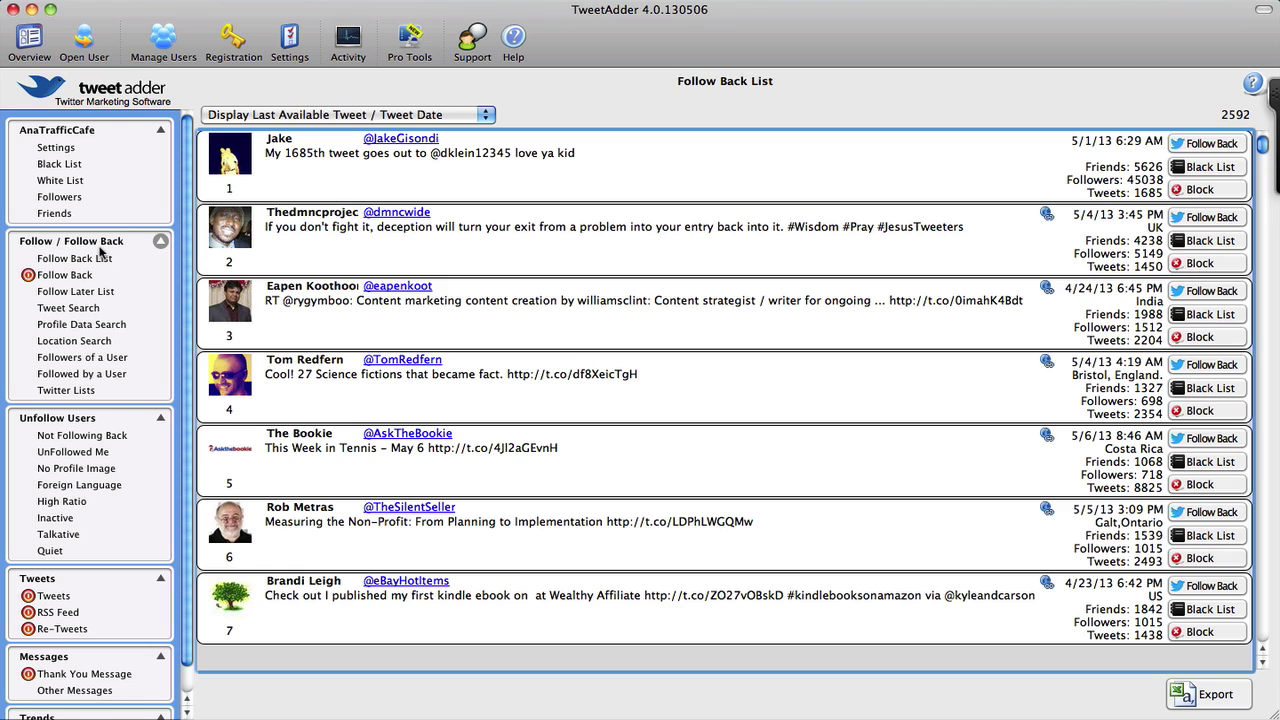
pyautogui.click(70, 309)
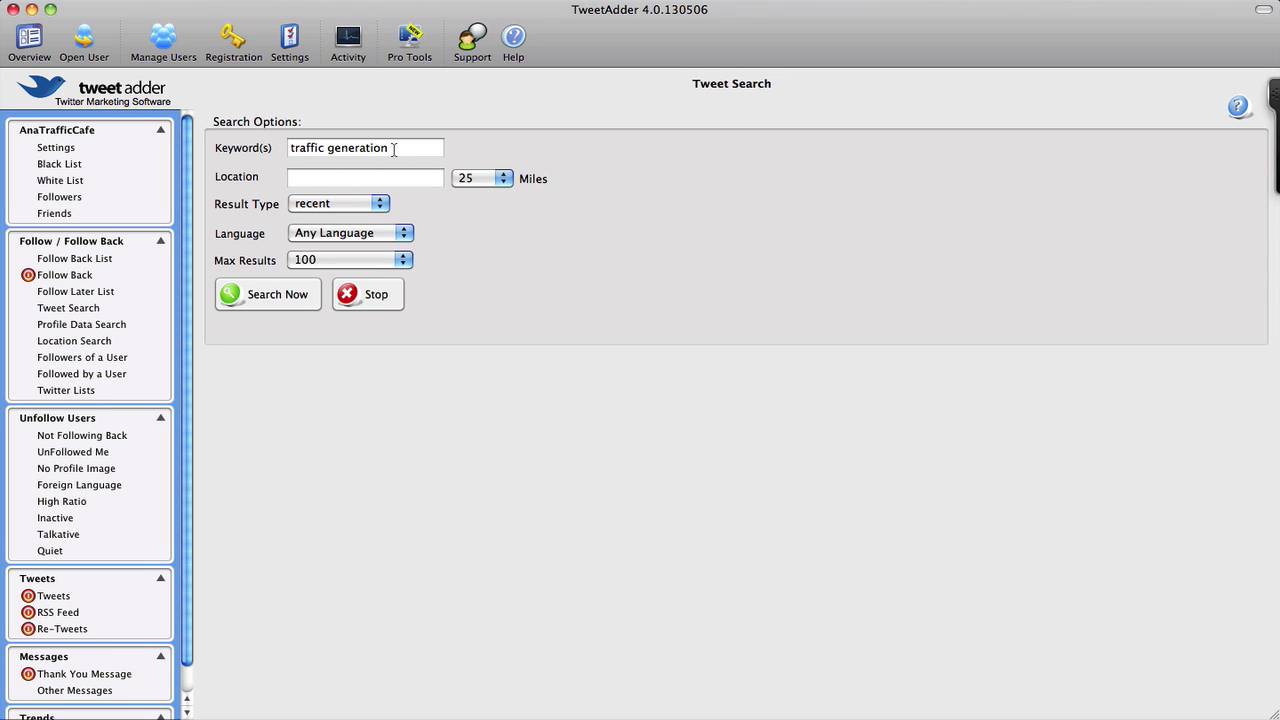
# Open Profile Data Search and enter 'travel blogger' as the bio keyword
pyautogui.click(116, 326)
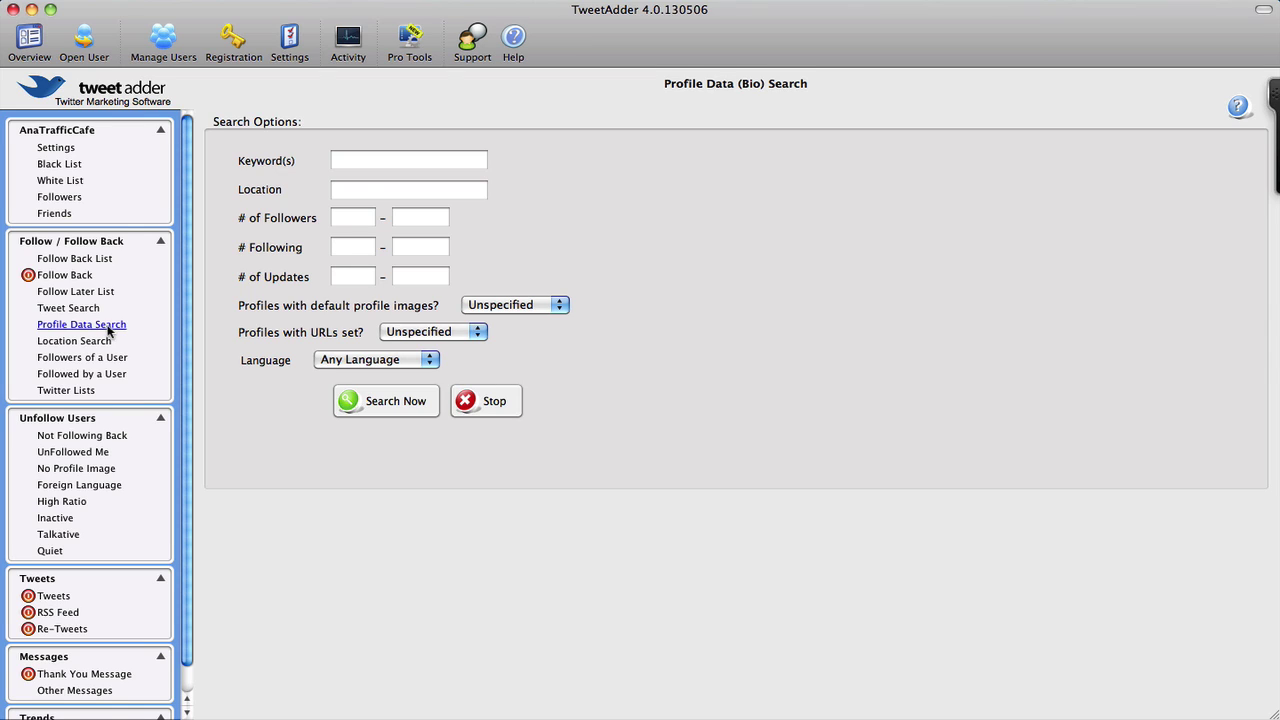
pyautogui.click(369, 163)
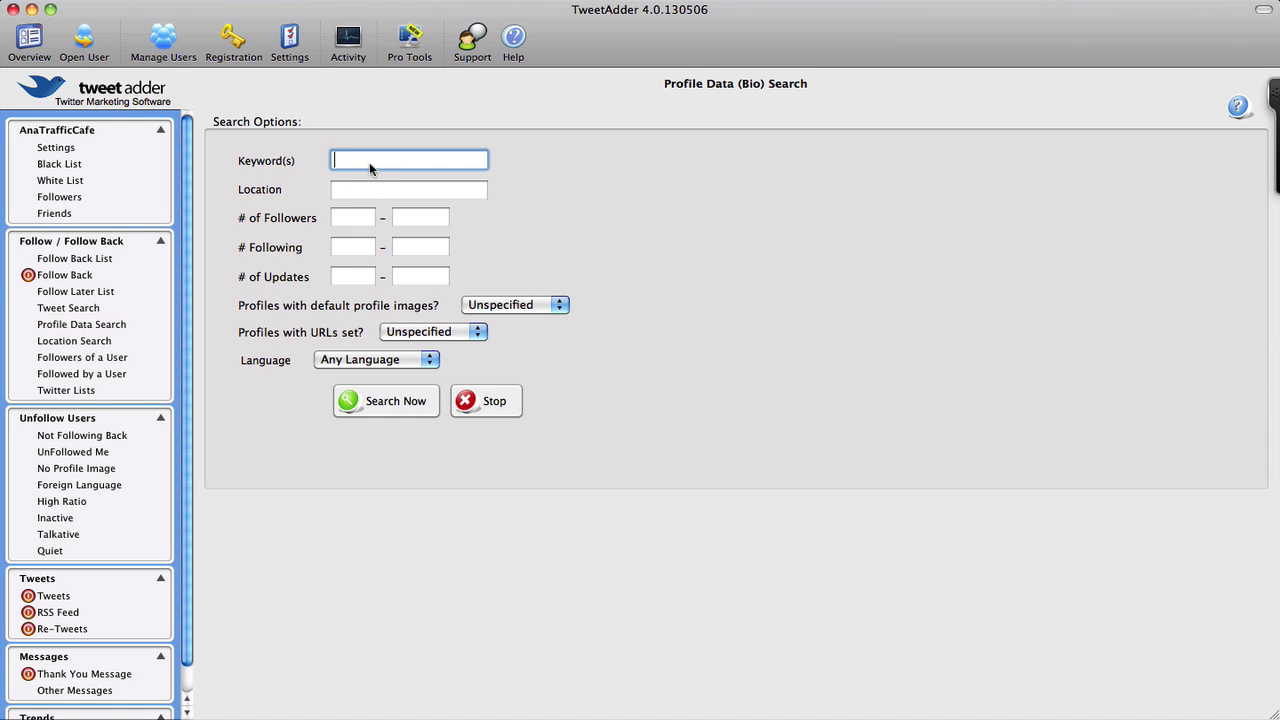
pyautogui.write('travel blogge')
pyautogui.click(360, 193)
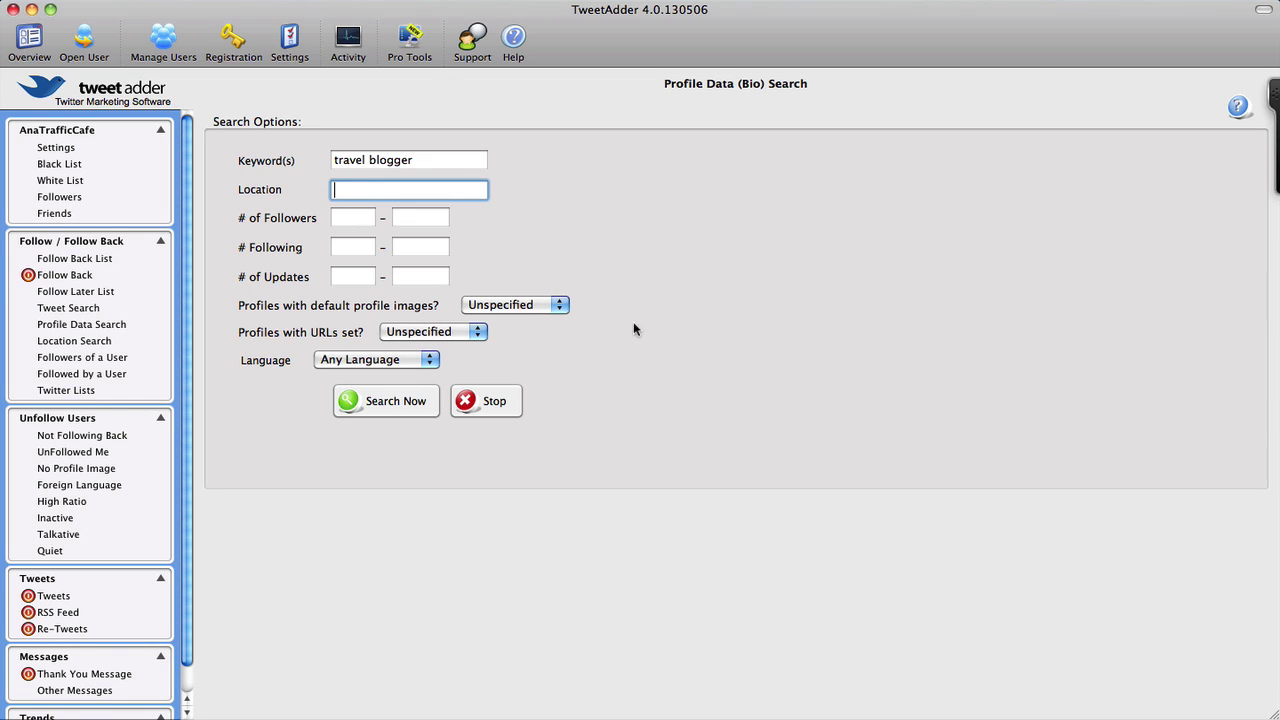
# Leave default-image and URL filters Unspecified and start the bio search
pyautogui.click(558, 308)
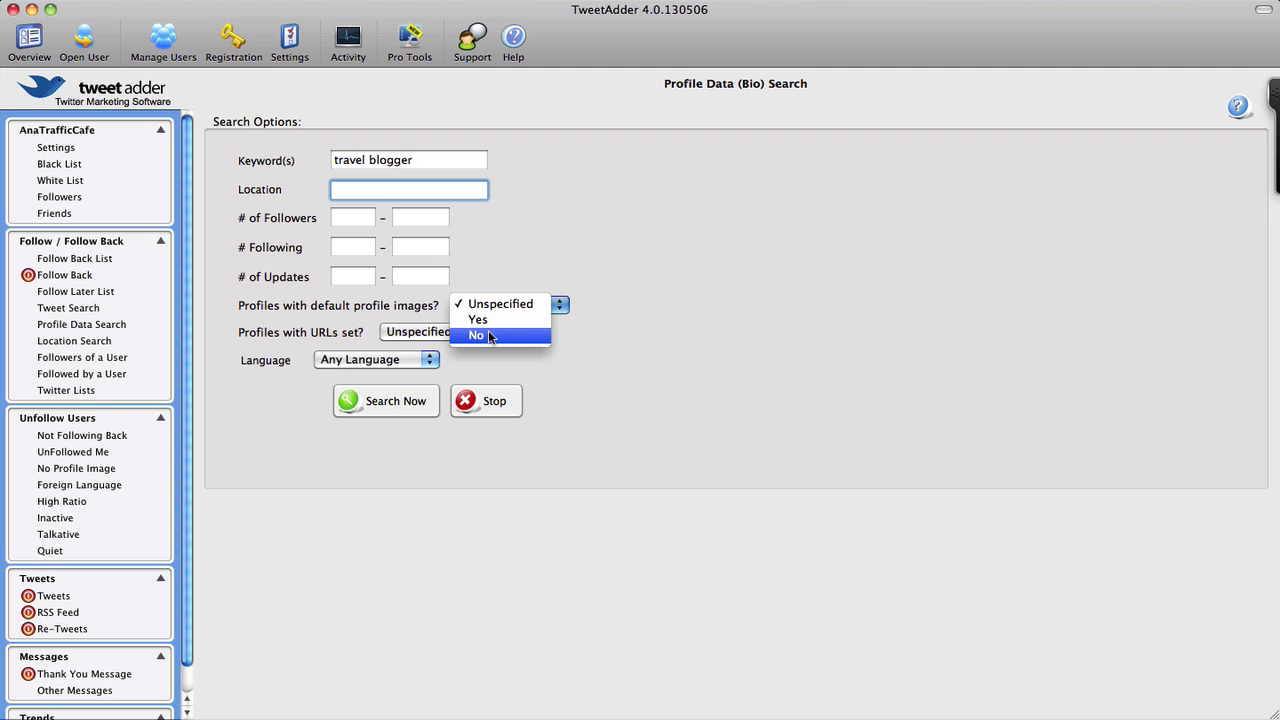
pyautogui.click(600, 336)
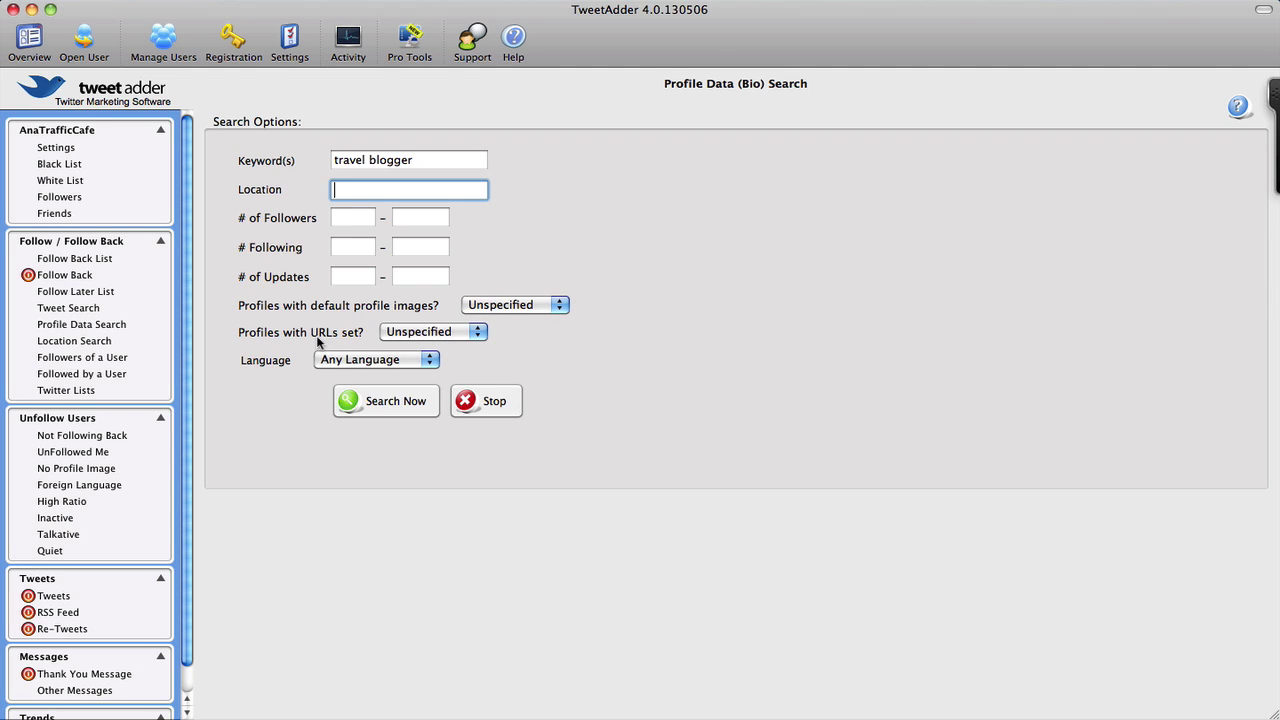
pyautogui.click(478, 338)
pyautogui.click(477, 334)
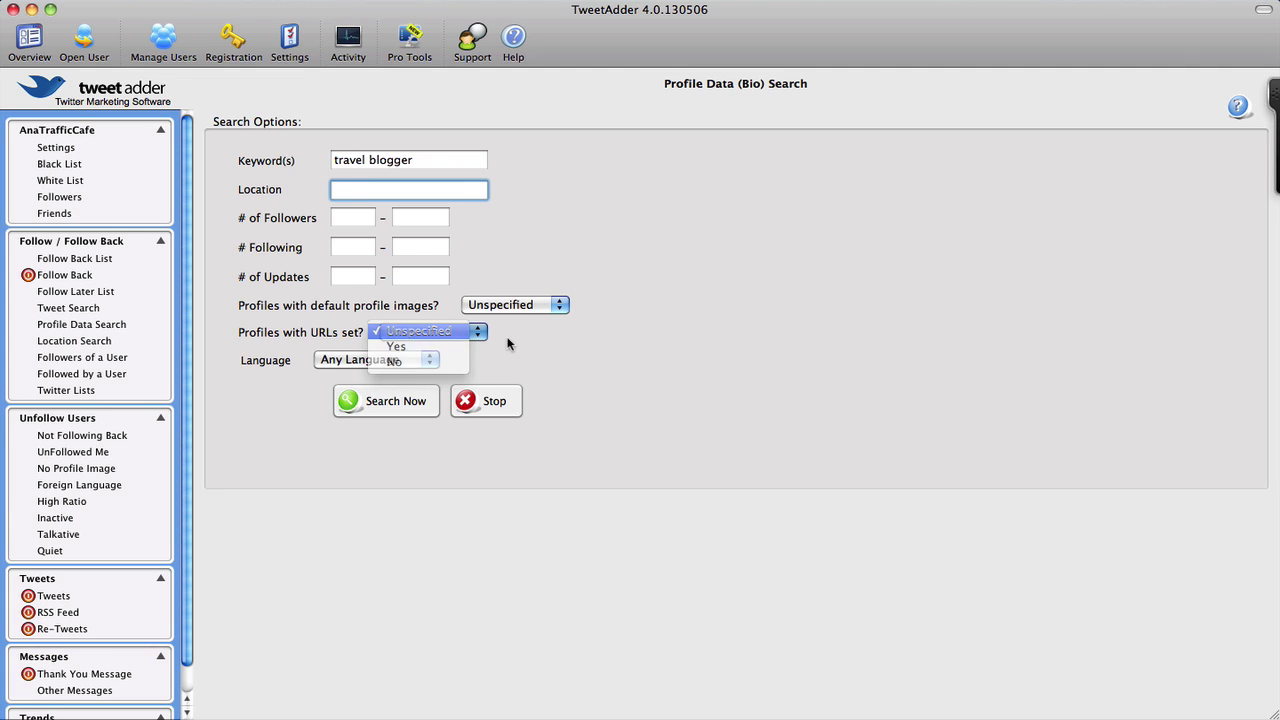
pyautogui.click(387, 403)
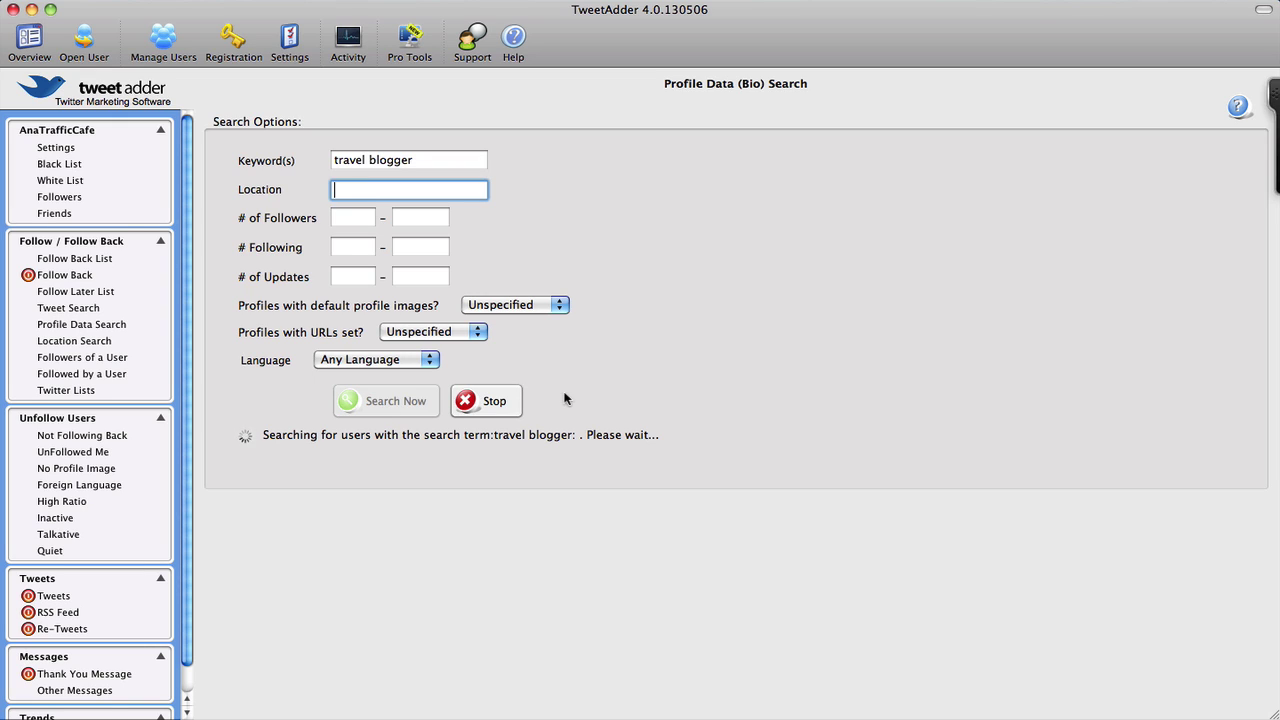
# Stop the bio search and move via Location Search to Followers of a User
pyautogui.click(487, 405)
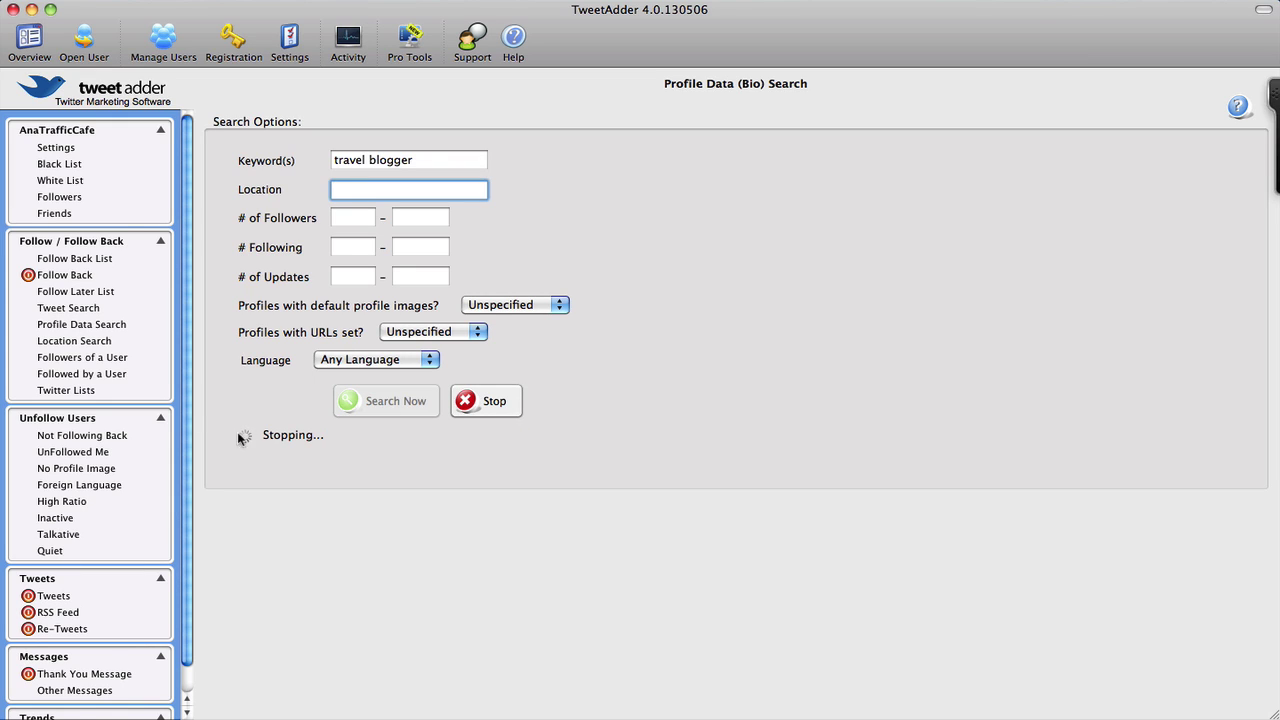
pyautogui.click(98, 344)
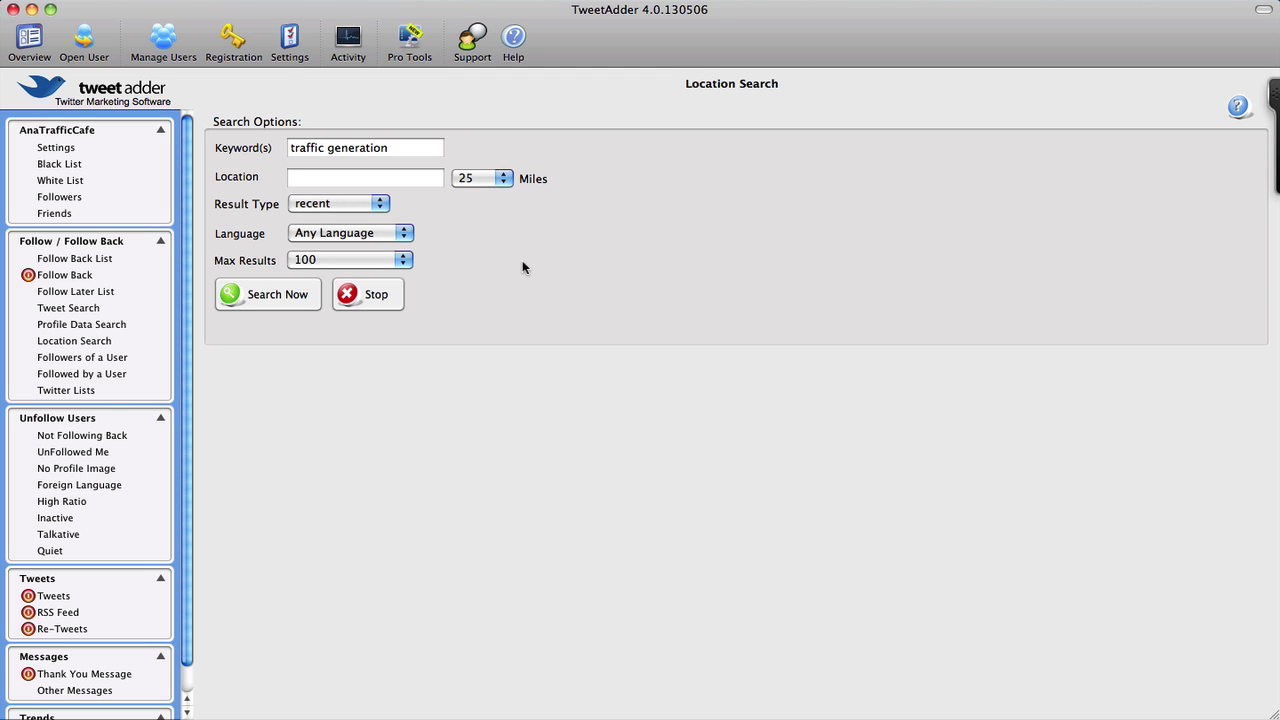
pyautogui.click(118, 360)
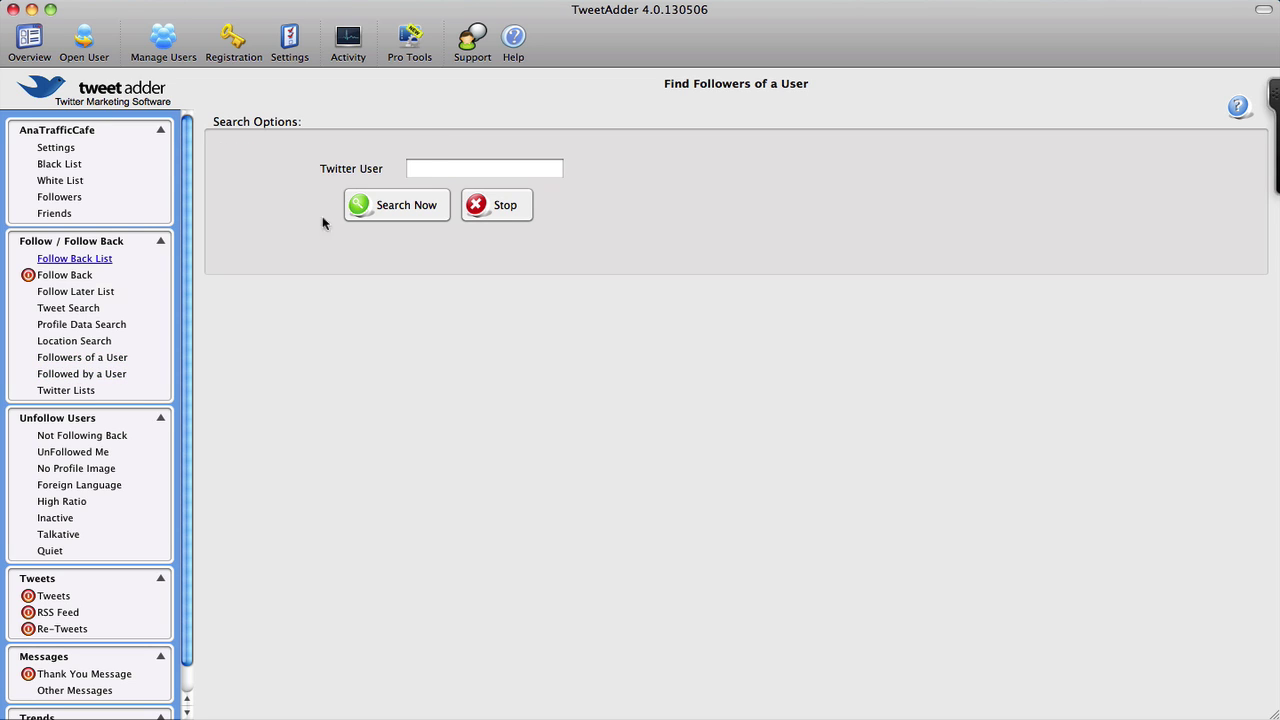
# Fetch followers of a first Twitter user, stop it, and return to the search form
pyautogui.click(430, 170)
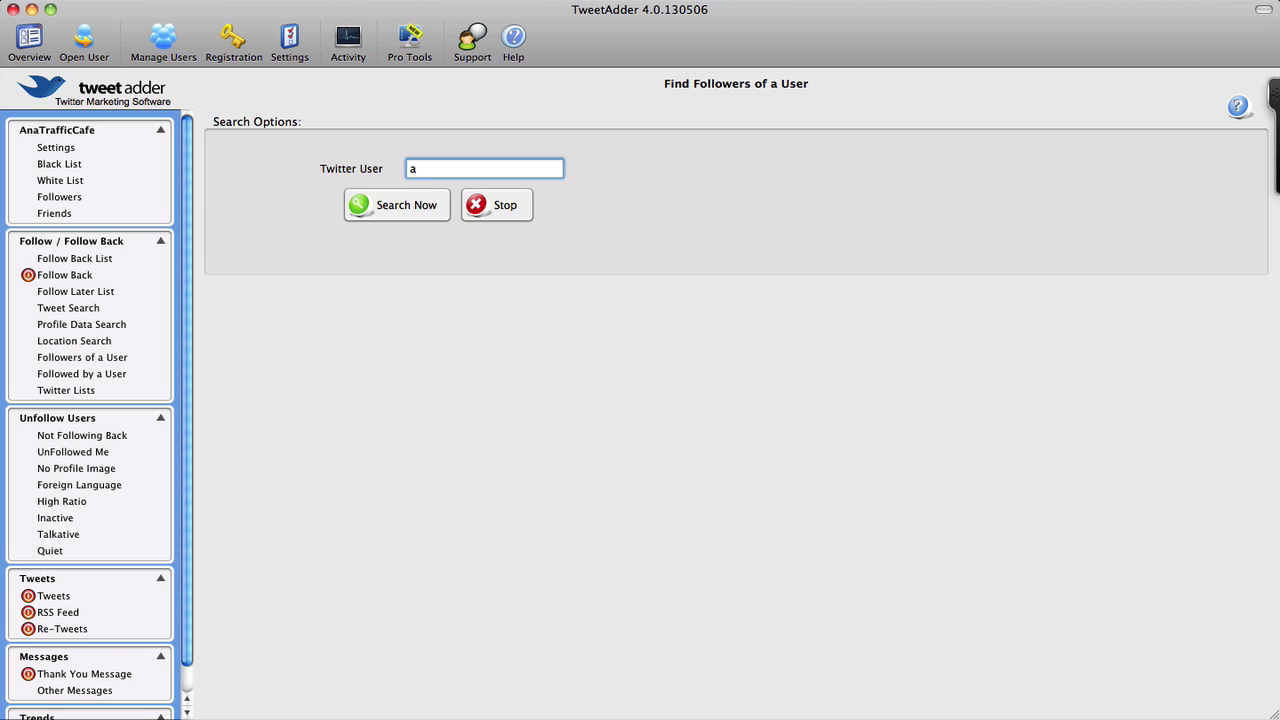
pyautogui.write('anatrafficcafe')
pyautogui.click(411, 201)
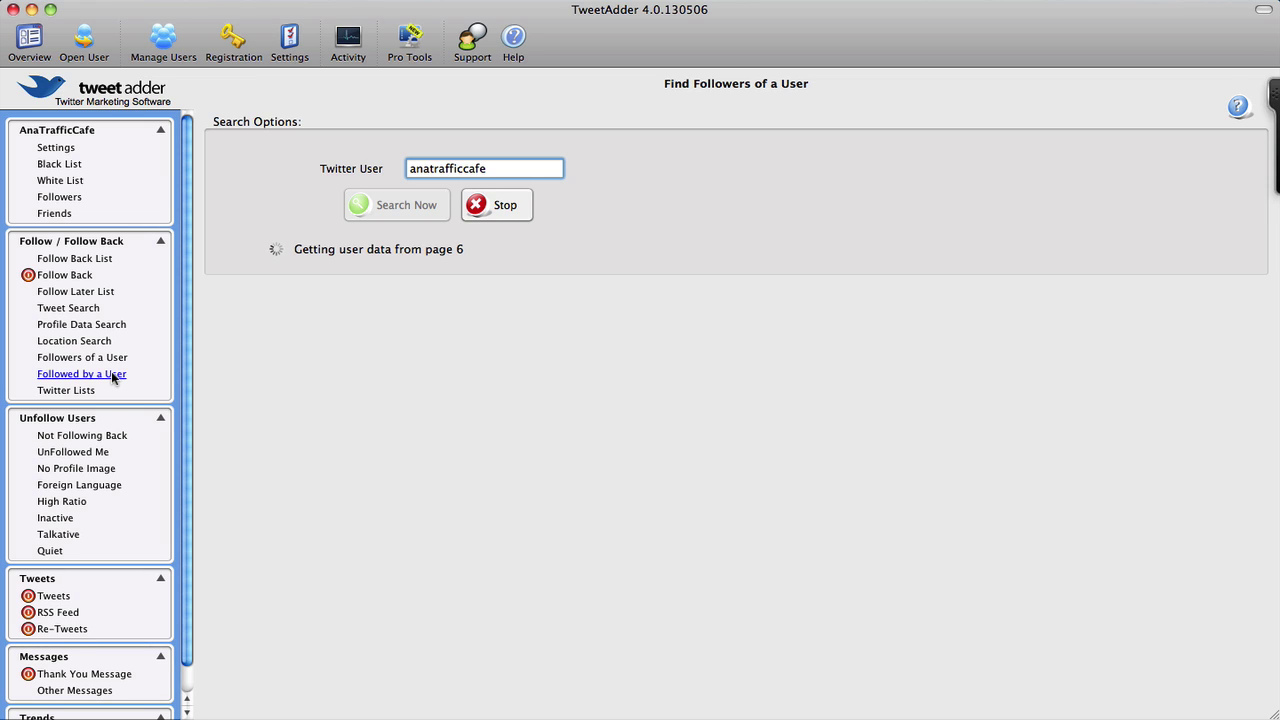
pyautogui.click(504, 212)
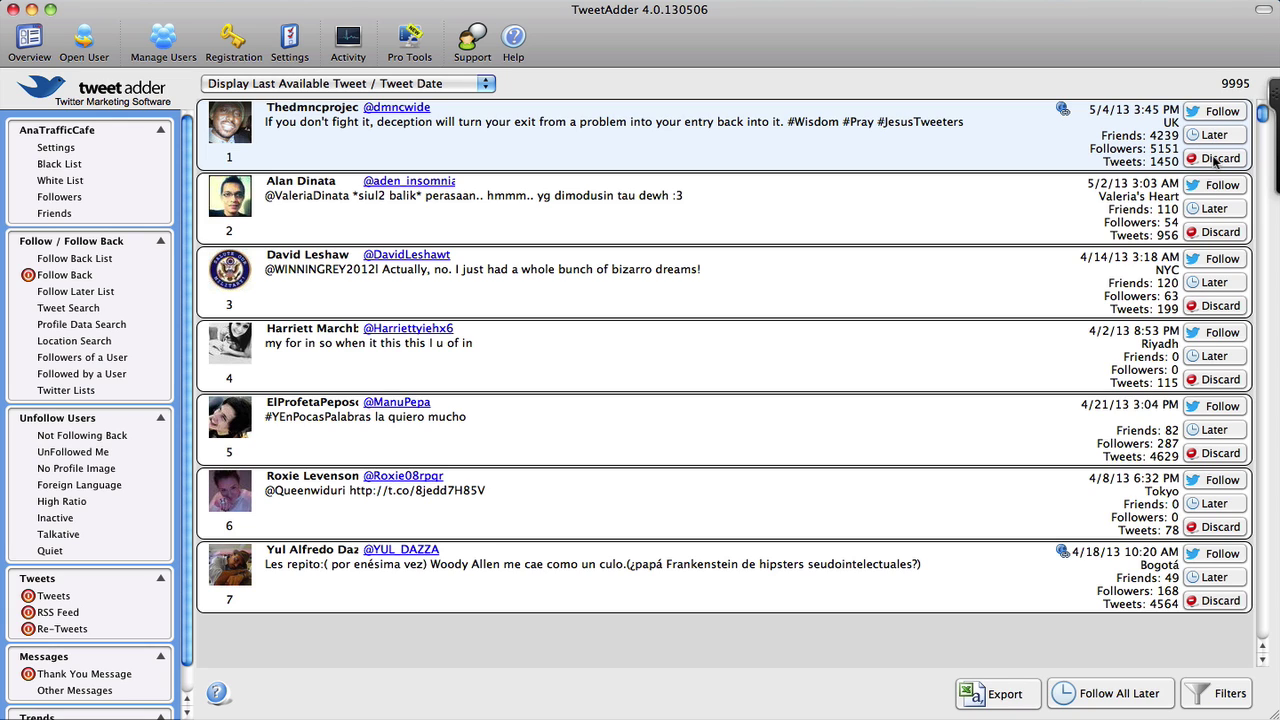
pyautogui.click(106, 361)
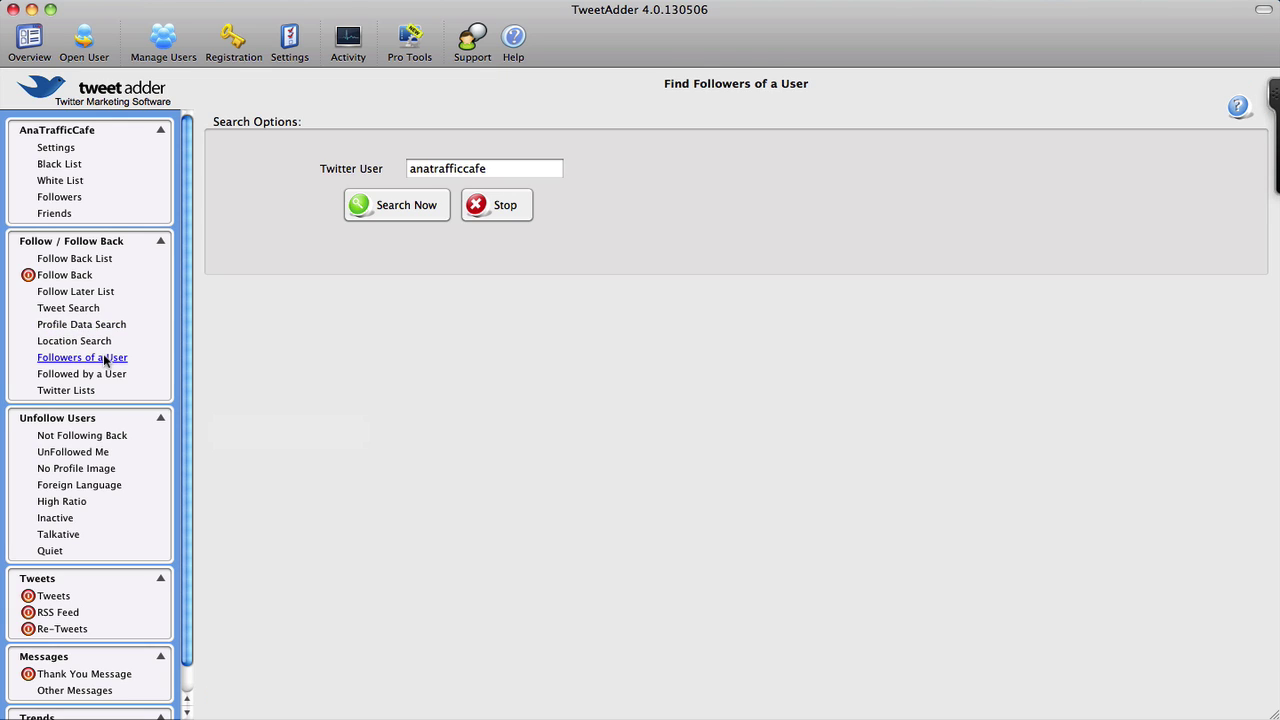
# Replace the username with a second account and stop the search at 98 found users
pyautogui.doubleClick(467, 172)
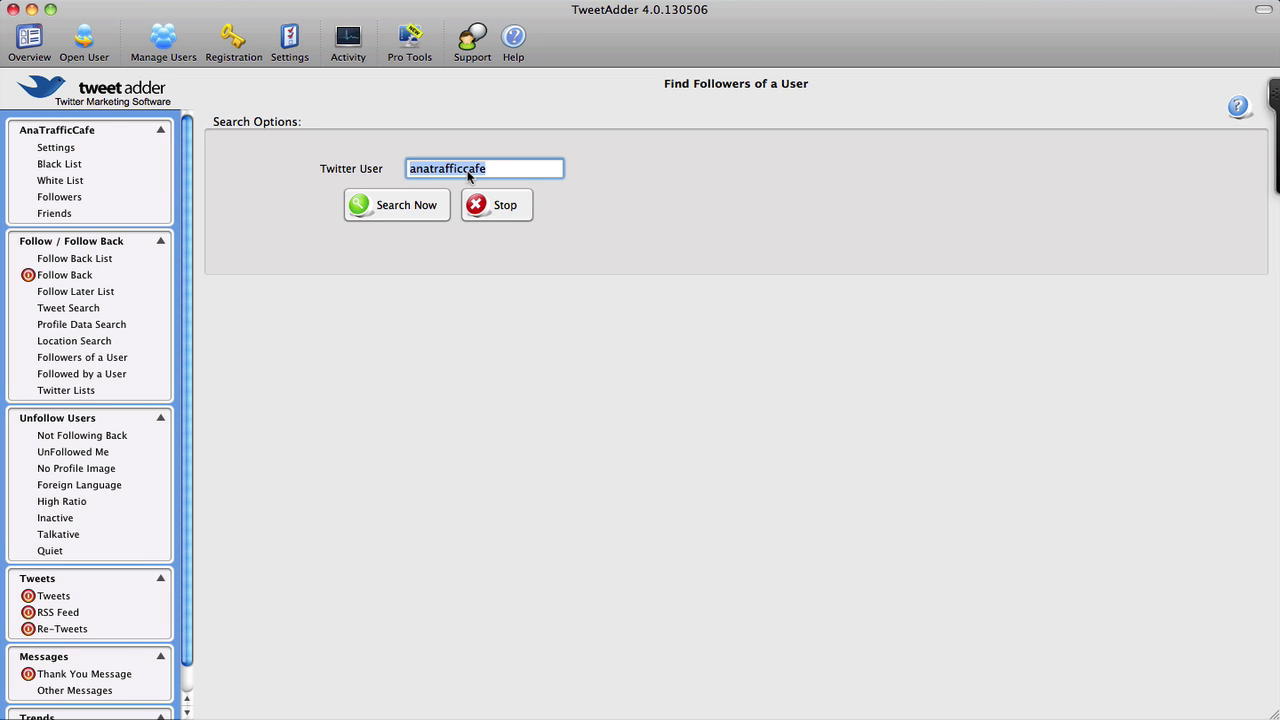
pyautogui.click(420, 208)
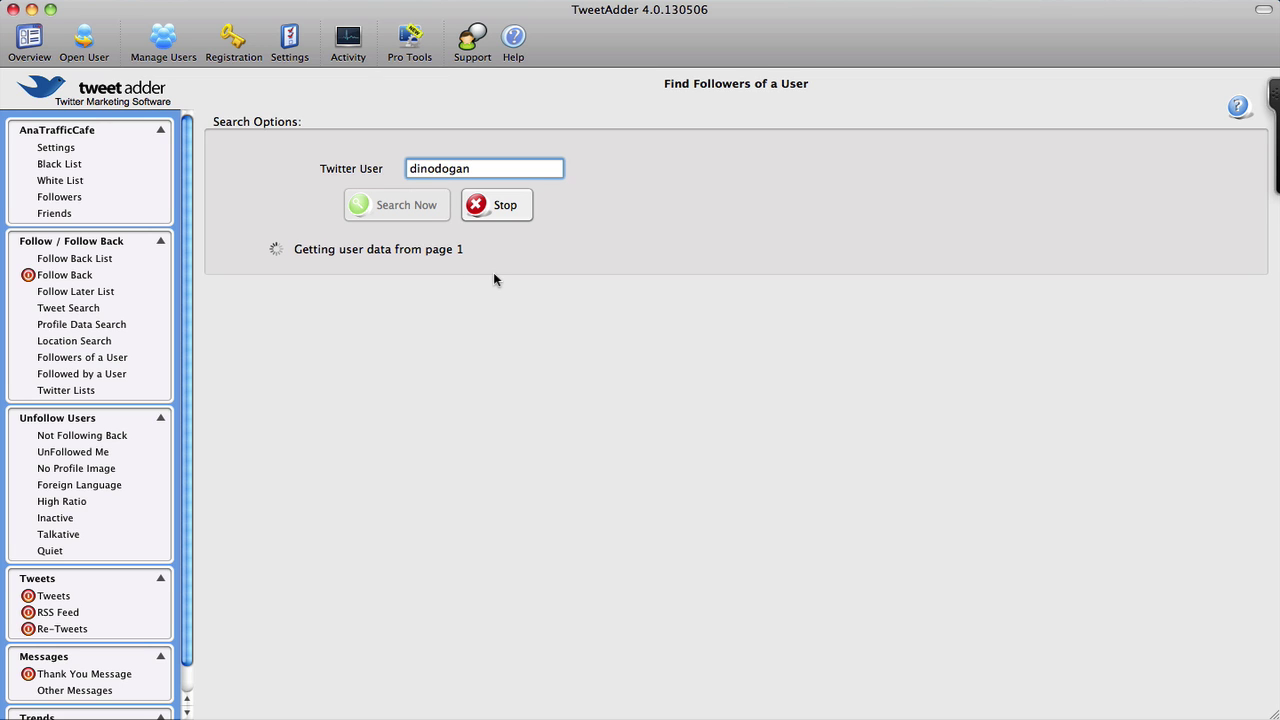
pyautogui.click(500, 214)
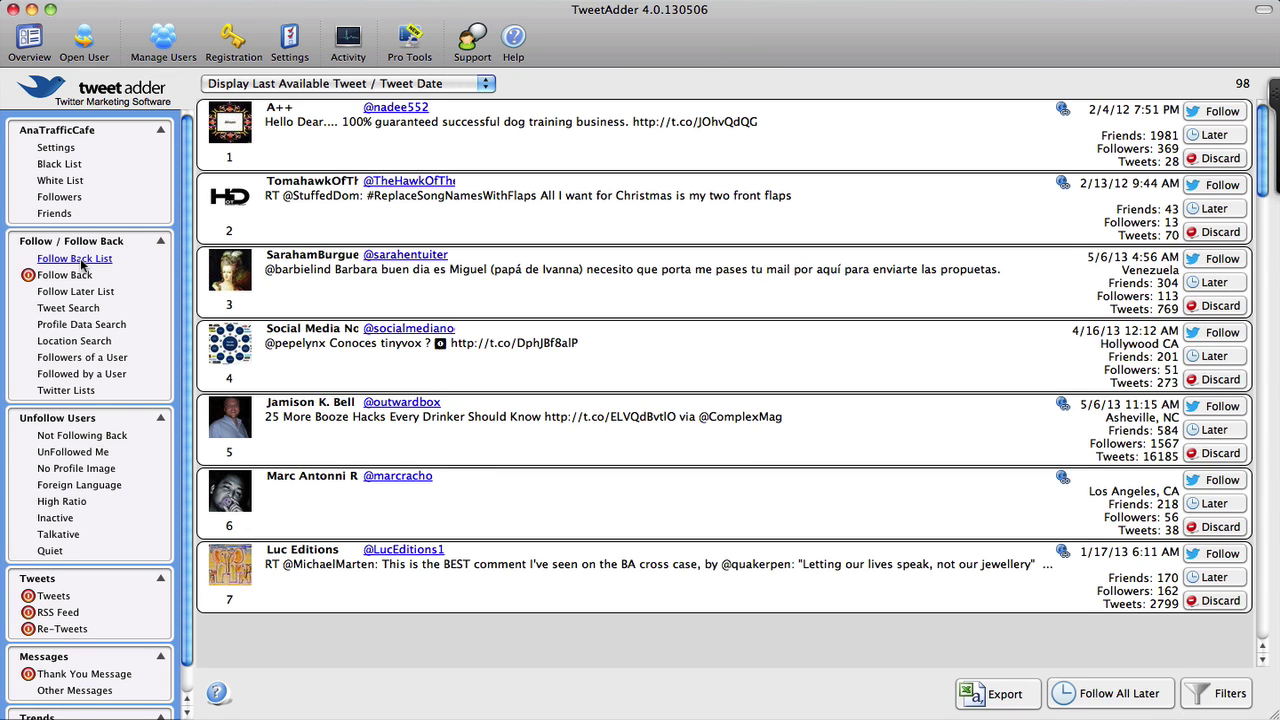
# Open and refresh the Follow Back List showing 2592 users
pyautogui.click(83, 262)
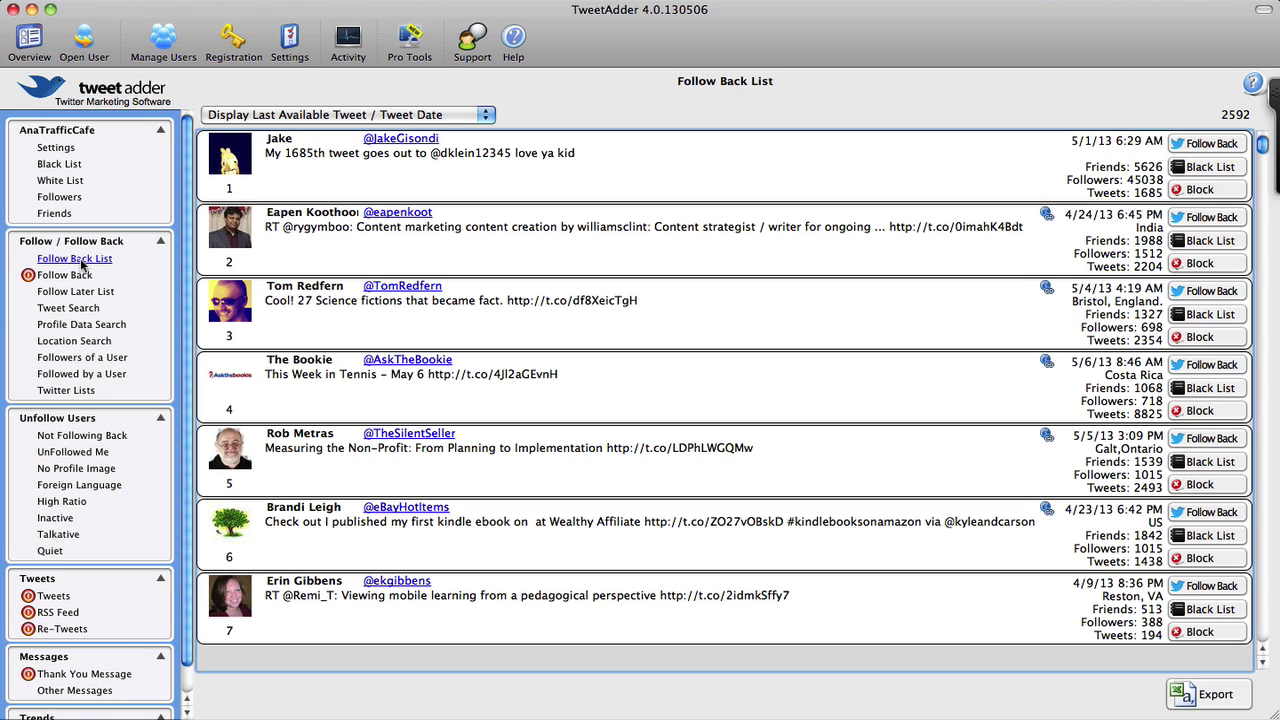
pyautogui.click(83, 261)
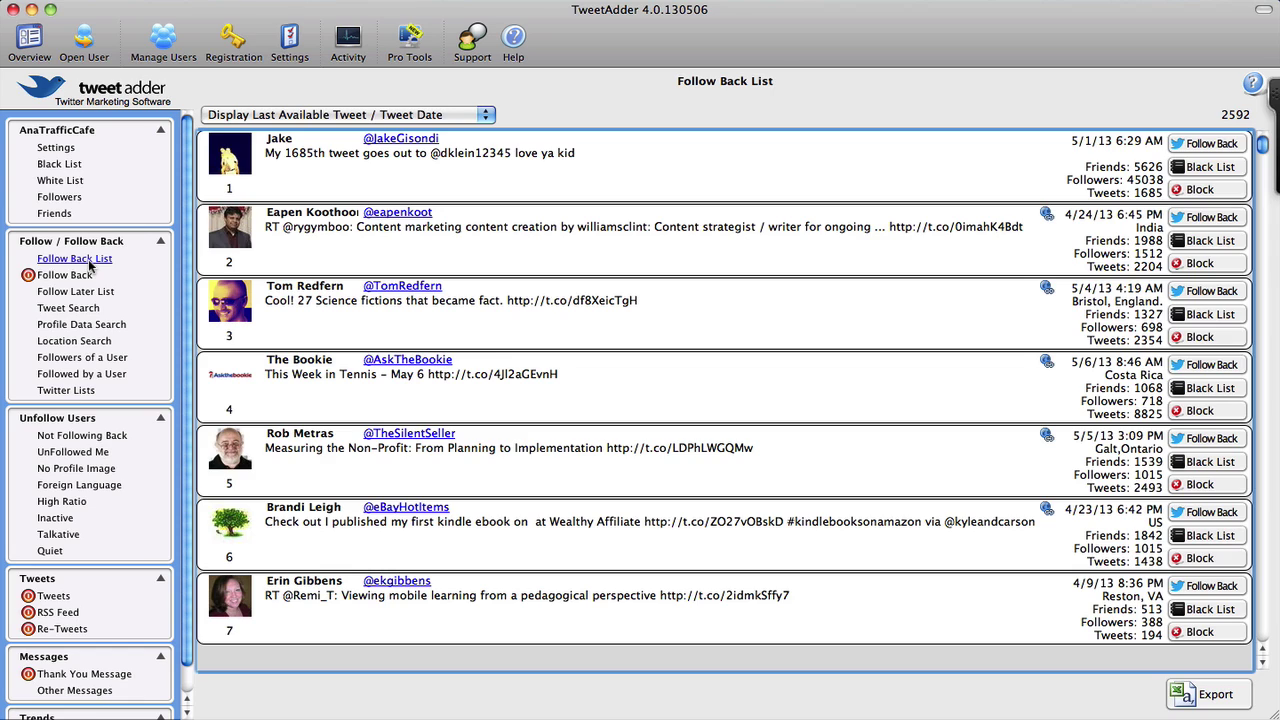
# Show Follow Back settings: 50 to send, 1–3 second delays, 50 per day
pyautogui.click(66, 276)
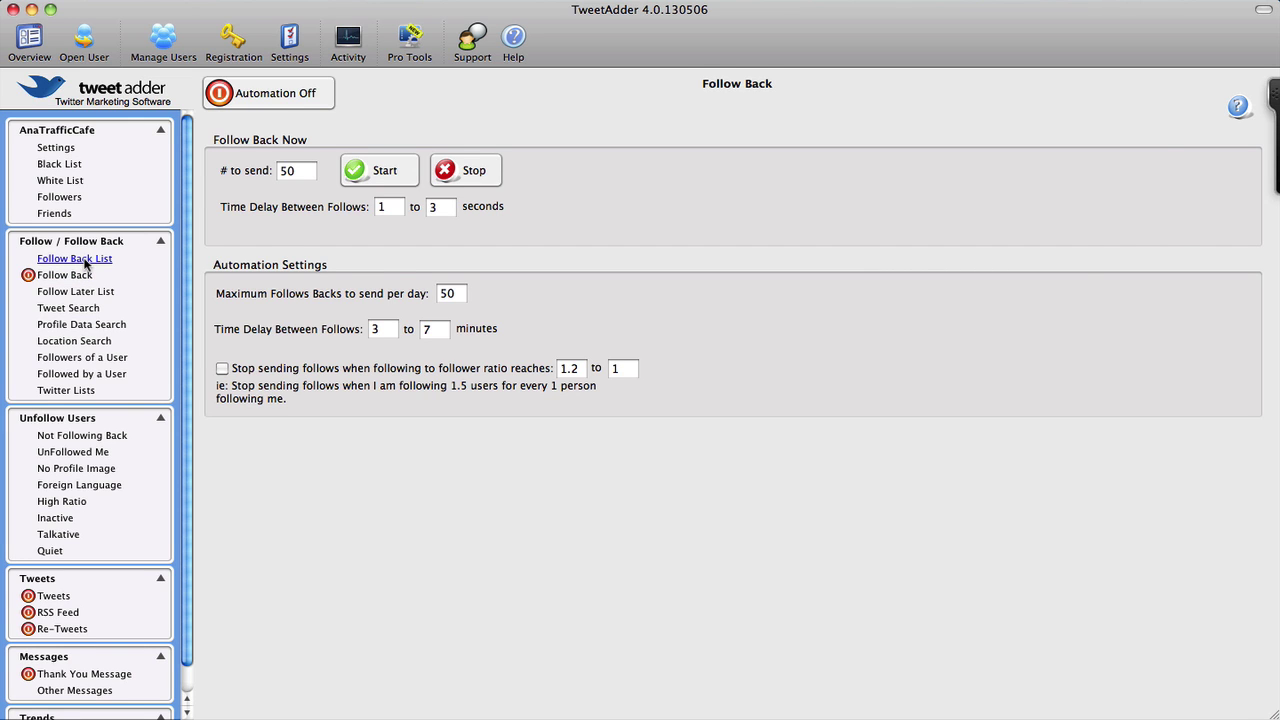
# Follow back the top four users, dropping the Follow Back List to 2588
pyautogui.click(75, 259)
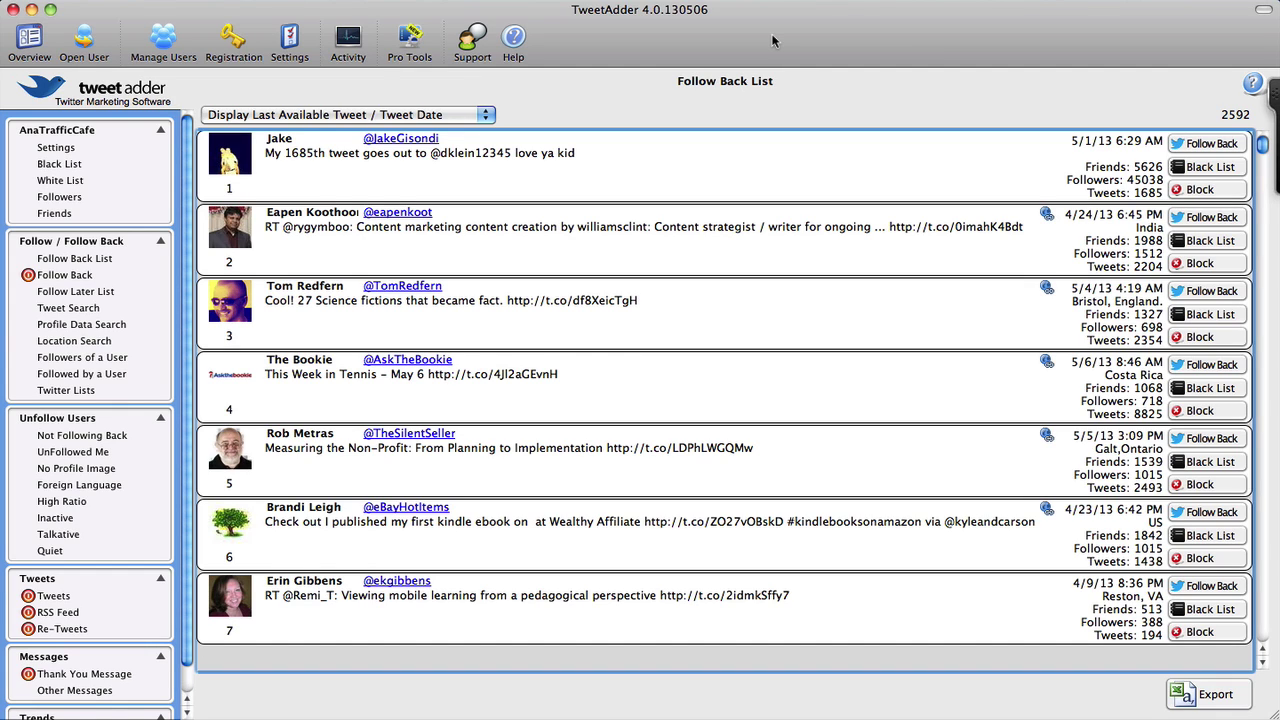
pyautogui.click(1204, 145)
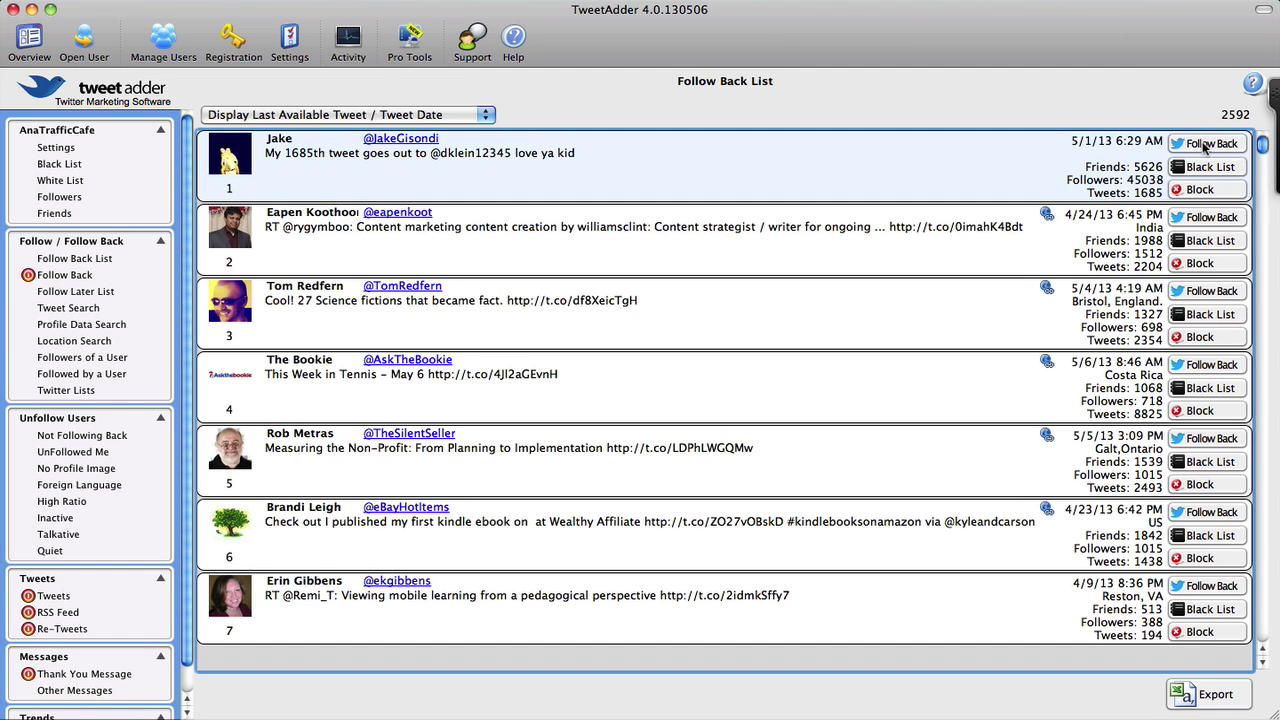
pyautogui.click(1206, 146)
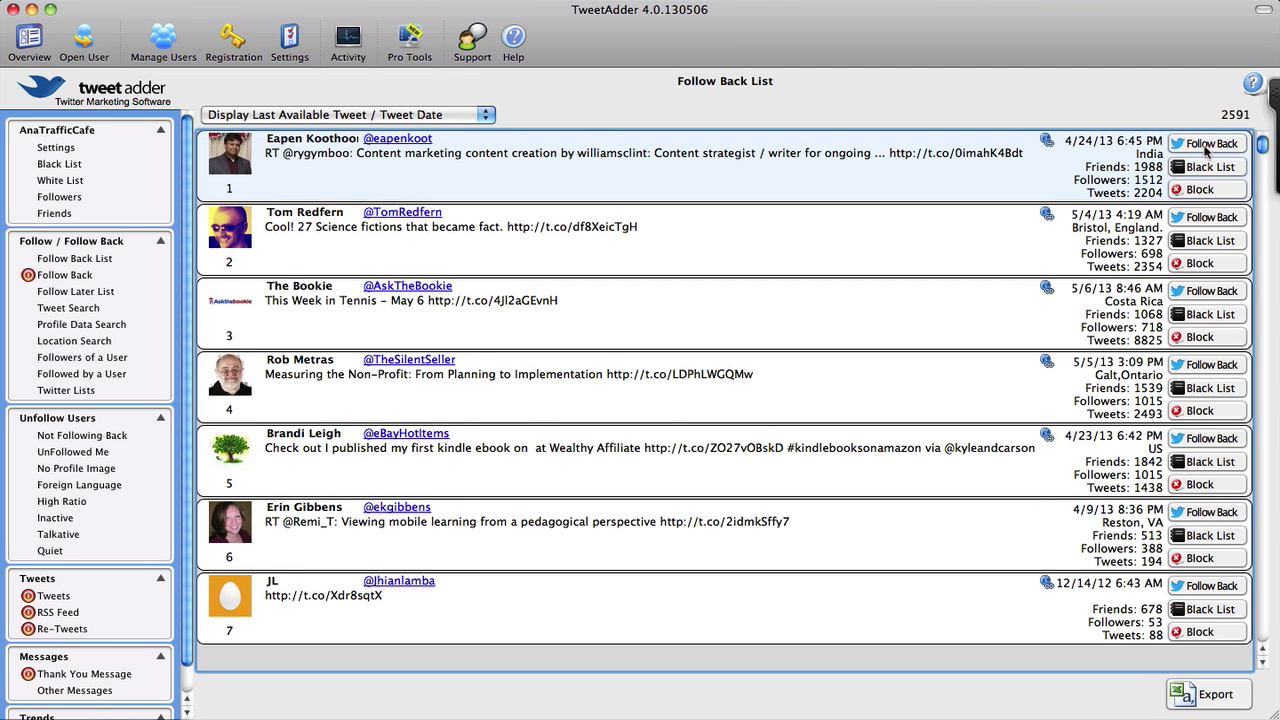
pyautogui.click(1207, 148)
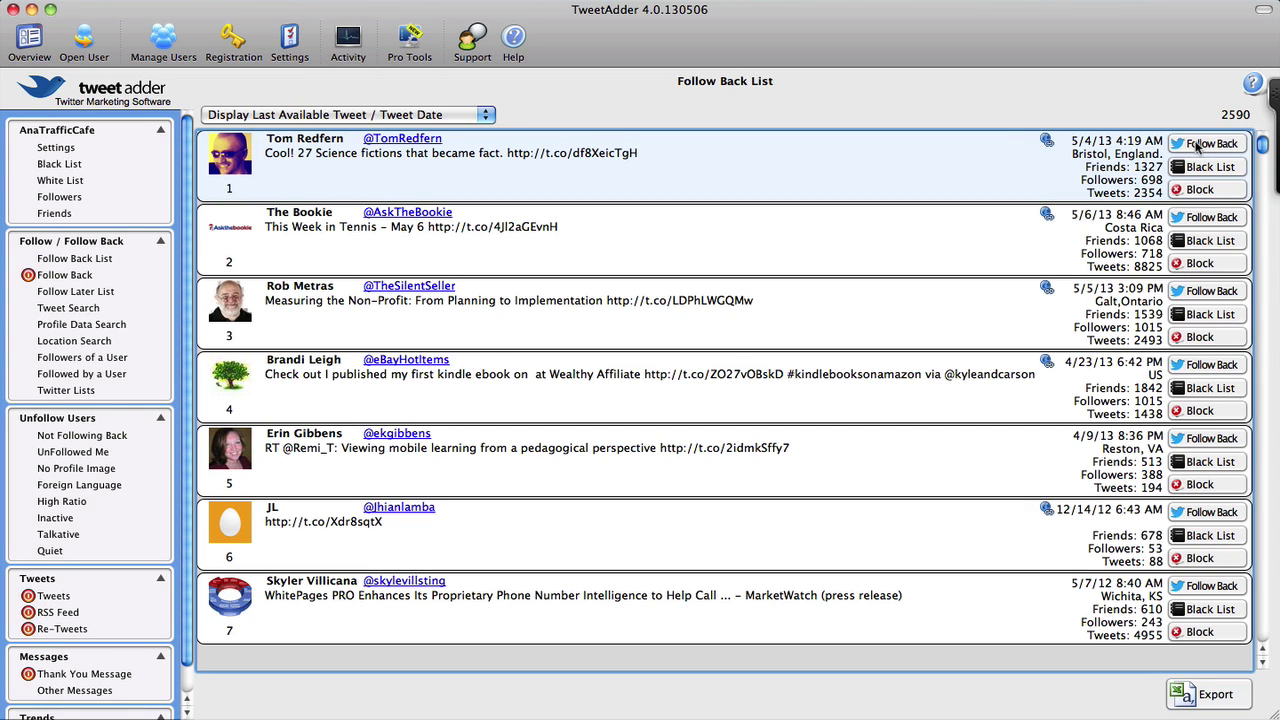
pyautogui.click(1198, 148)
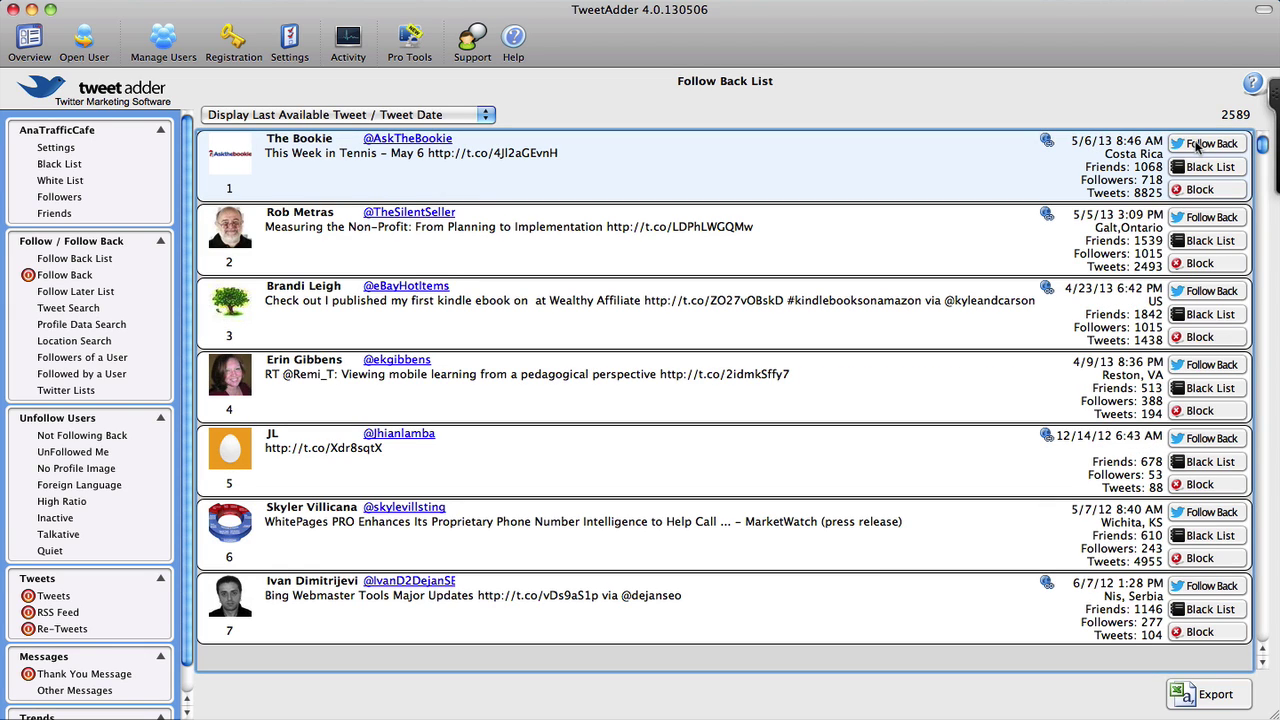
pyautogui.click(1198, 147)
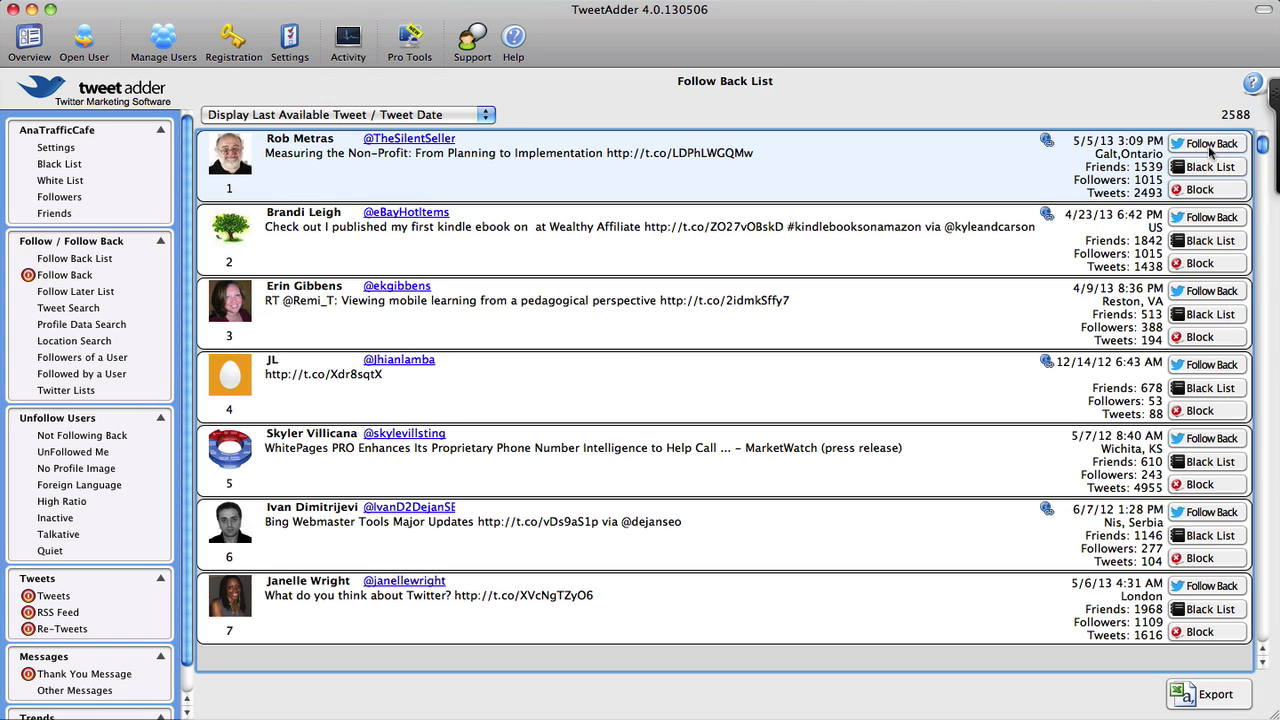
pyautogui.click(828, 341)
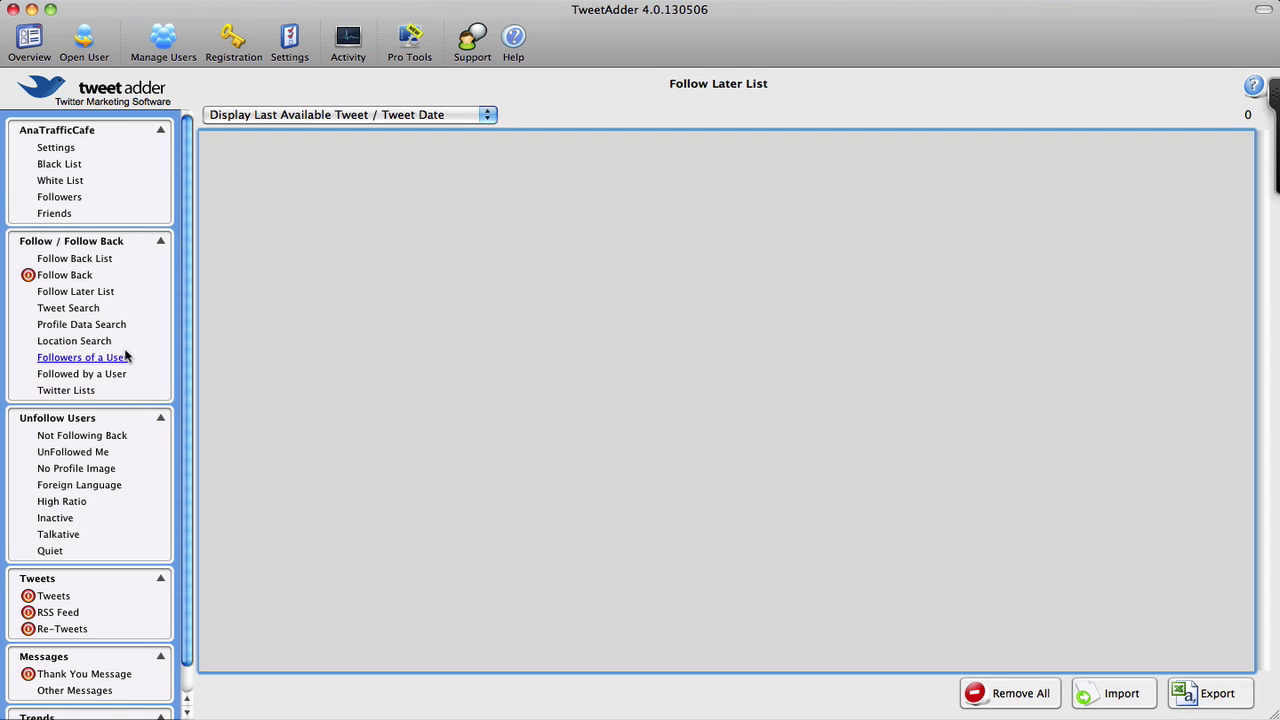
# Open Not Following Back (32 users) and unfollow the first user listed
pyautogui.click(81, 436)
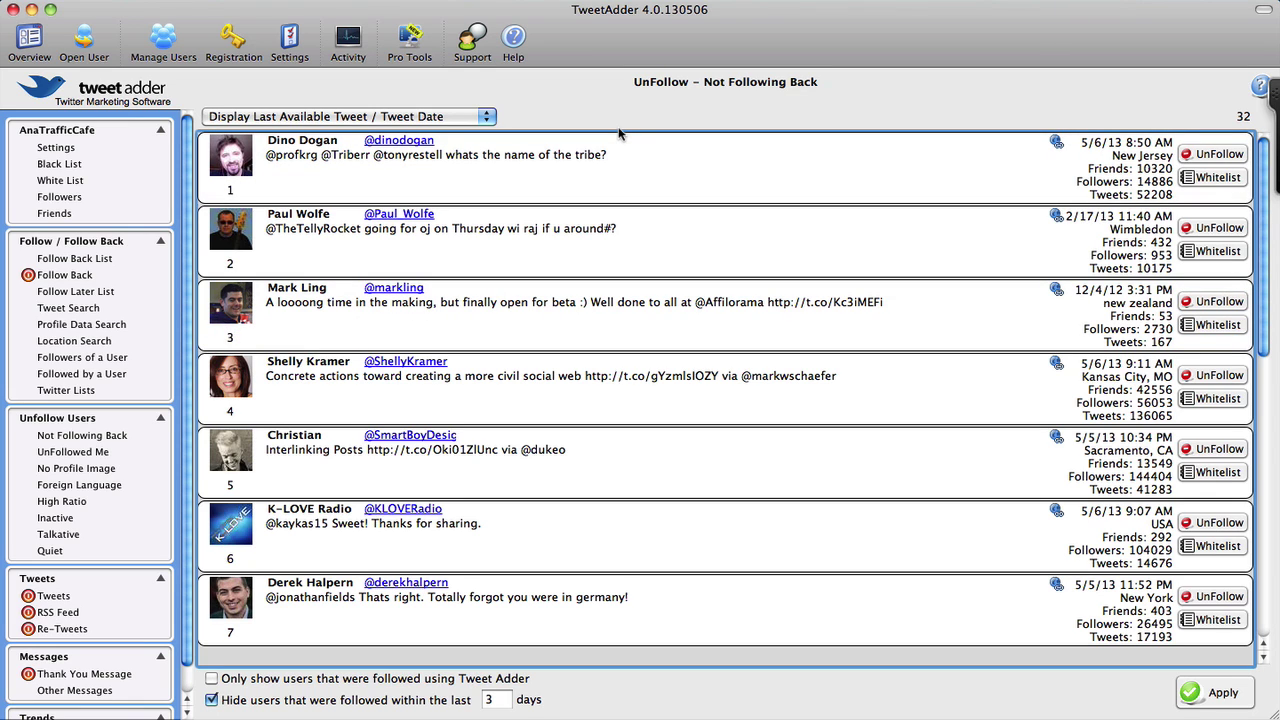
pyautogui.click(1054, 184)
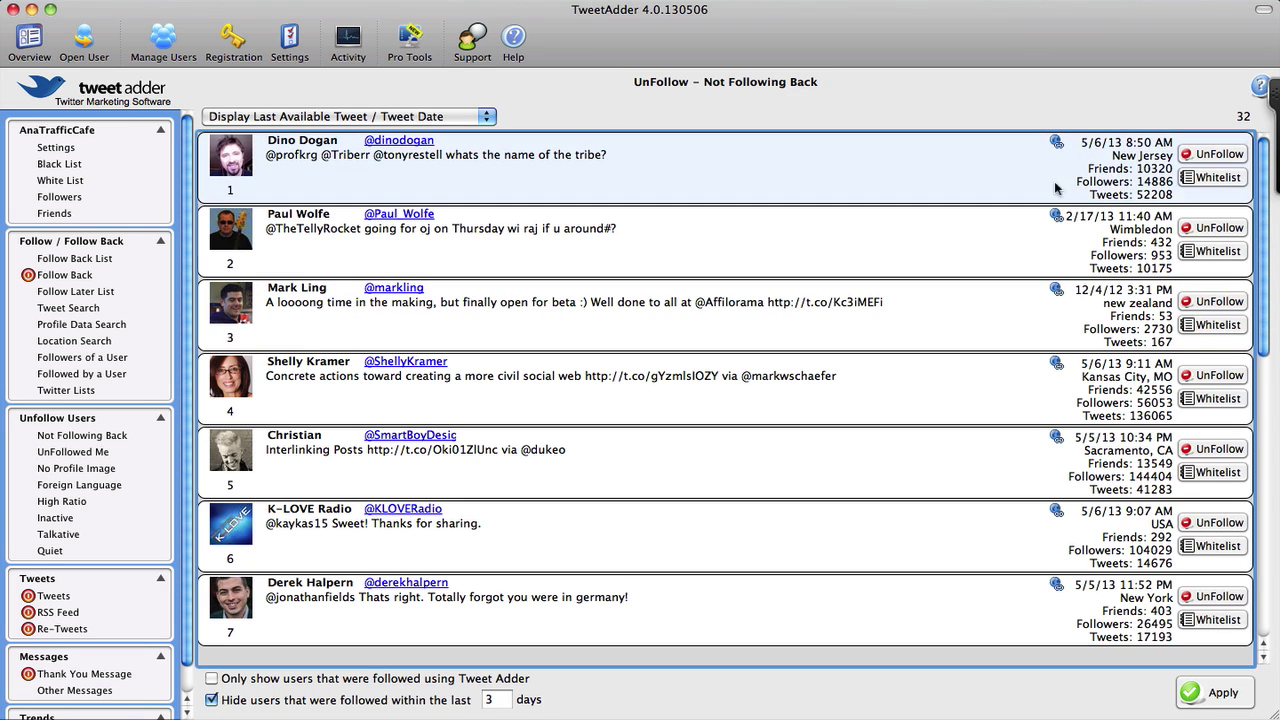
pyautogui.click(1214, 153)
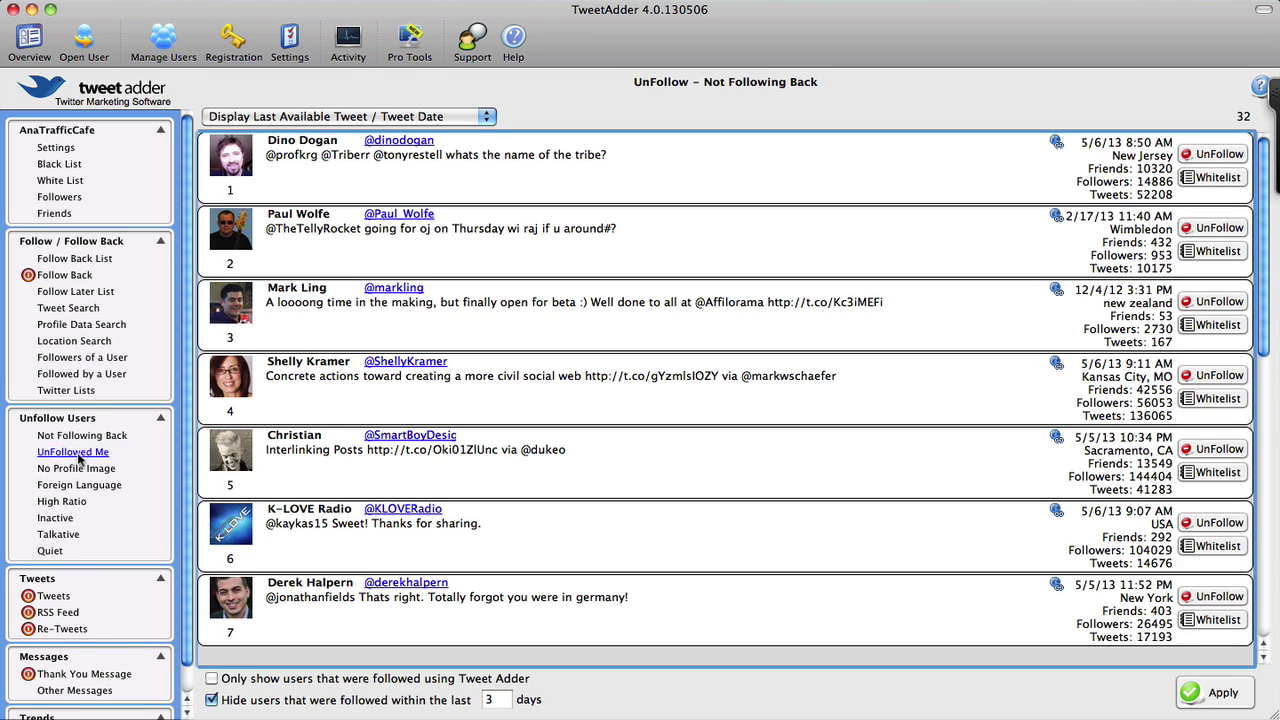
# View the UnFollowed Me list, then the empty No Profile Image list with 0 users
pyautogui.click(78, 453)
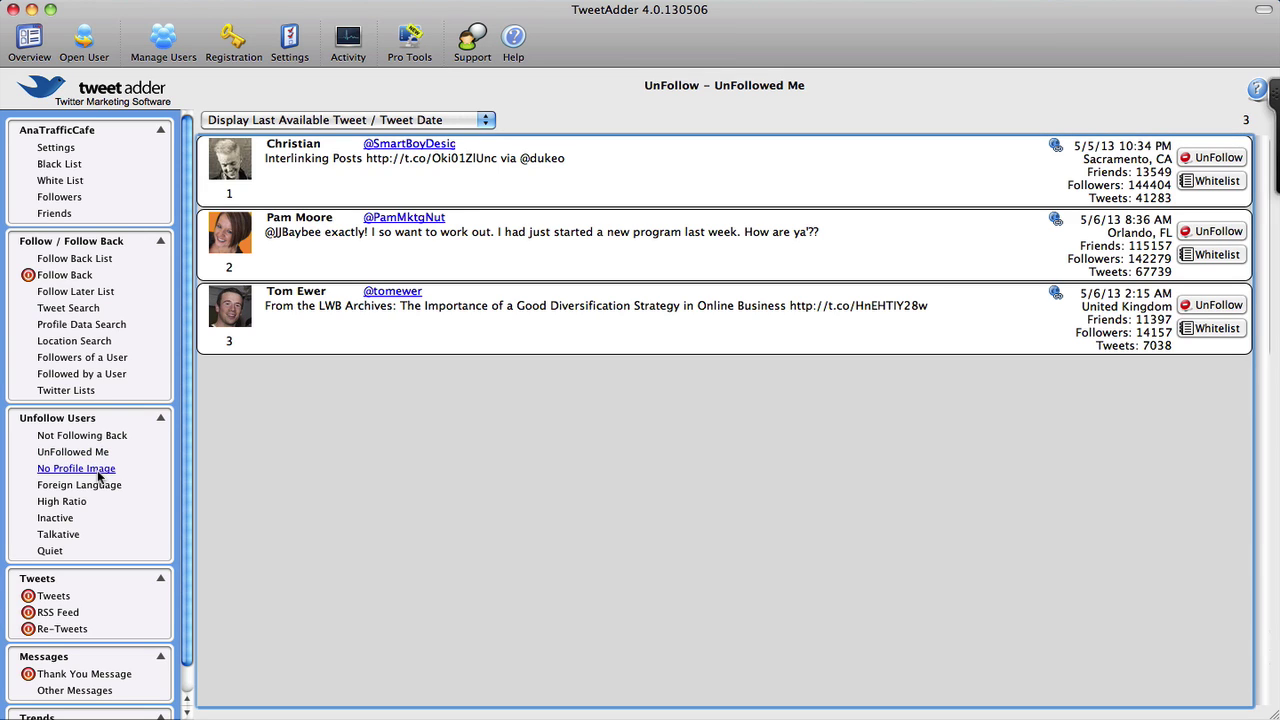
pyautogui.click(97, 472)
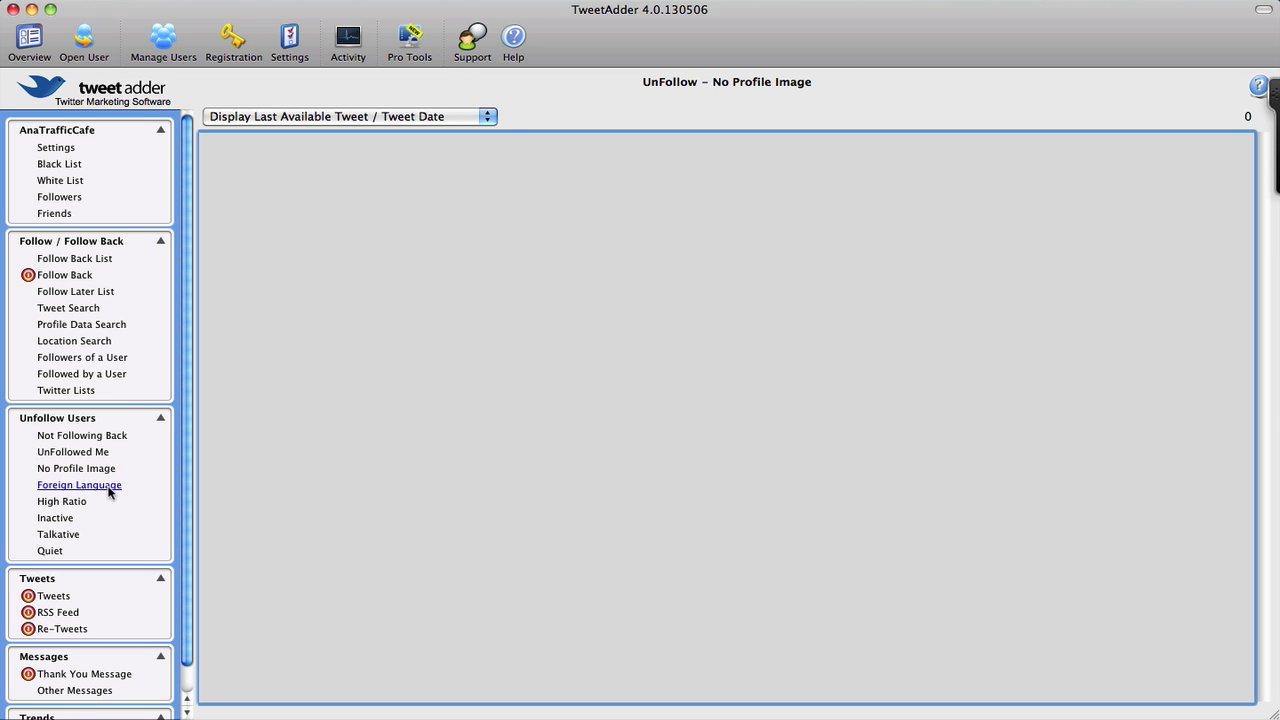
# Show the Foreign Language unfollow list of 89 users, filtered for Chinese
pyautogui.click(108, 487)
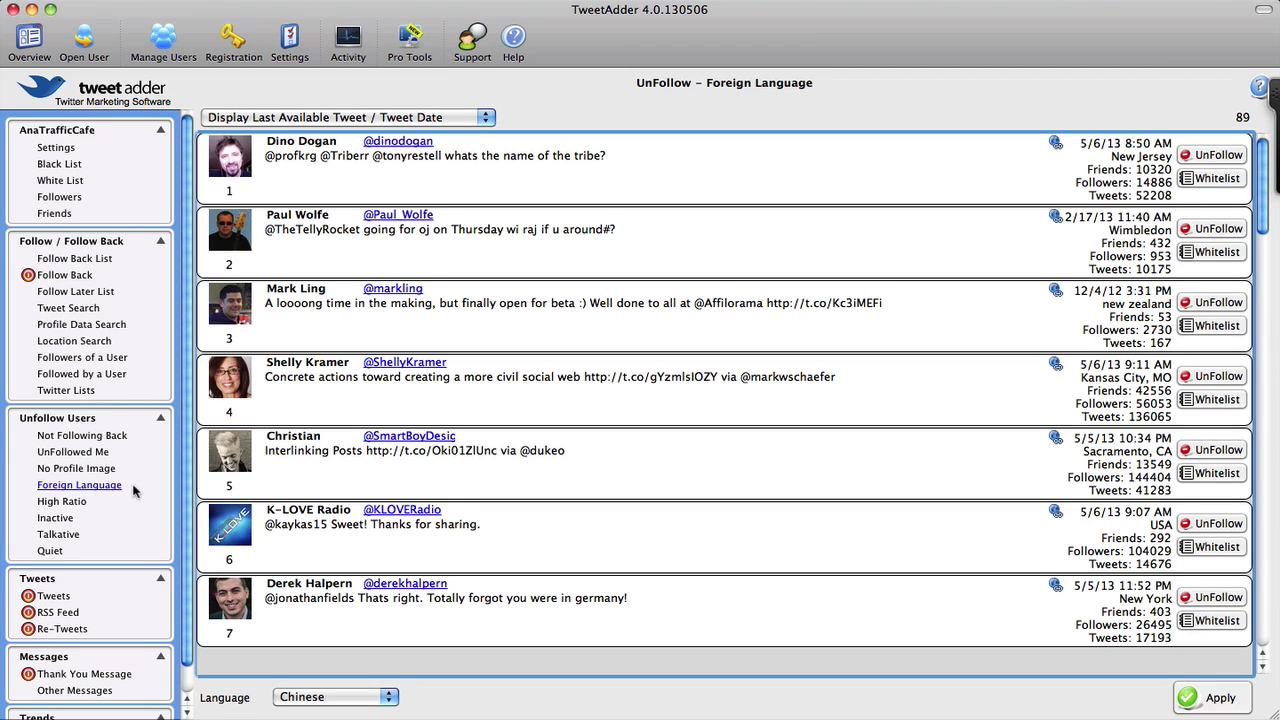
# Step through the High Ratio, Inactive and Talkative lists, ending on Quiet's 8 users
pyautogui.click(62, 502)
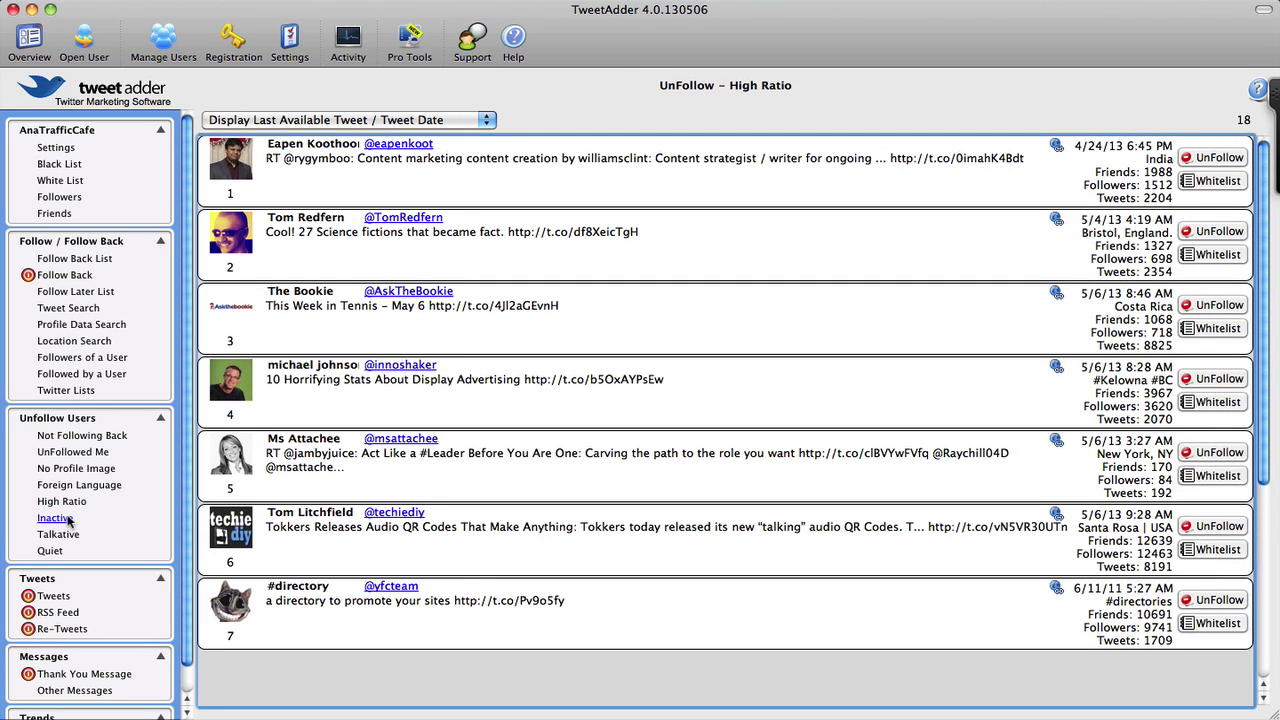
pyautogui.click(56, 518)
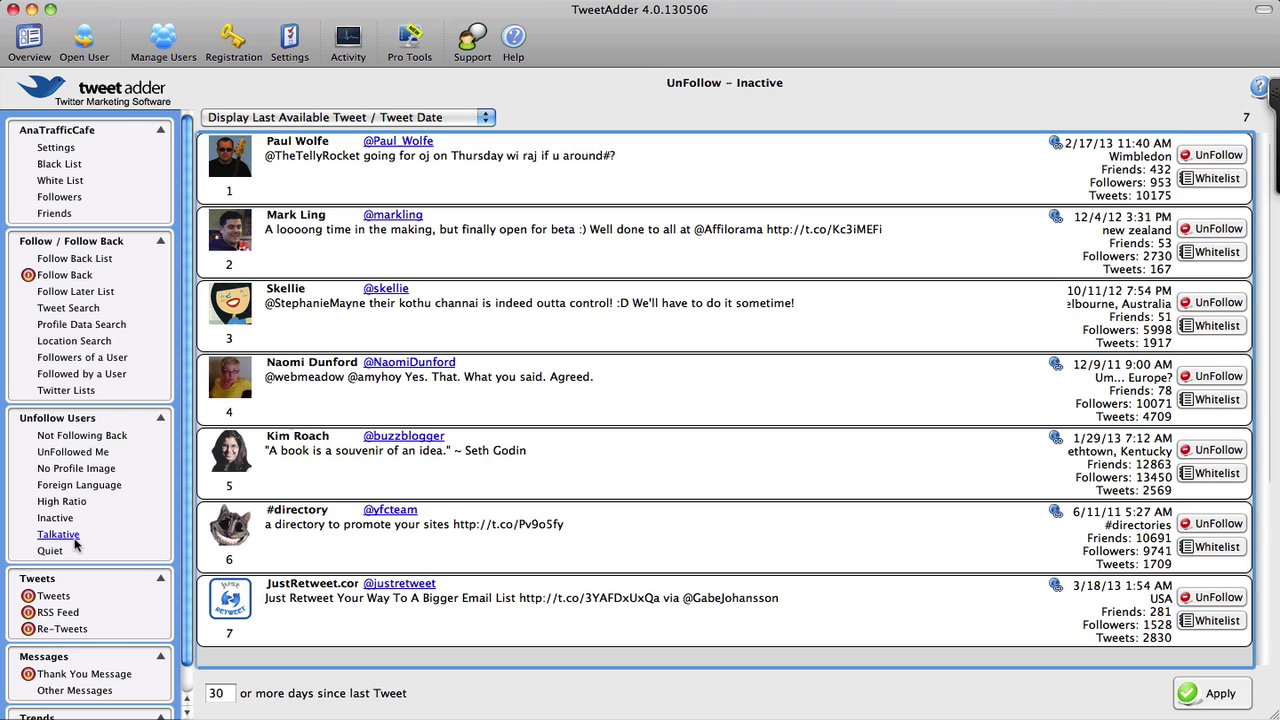
pyautogui.click(58, 535)
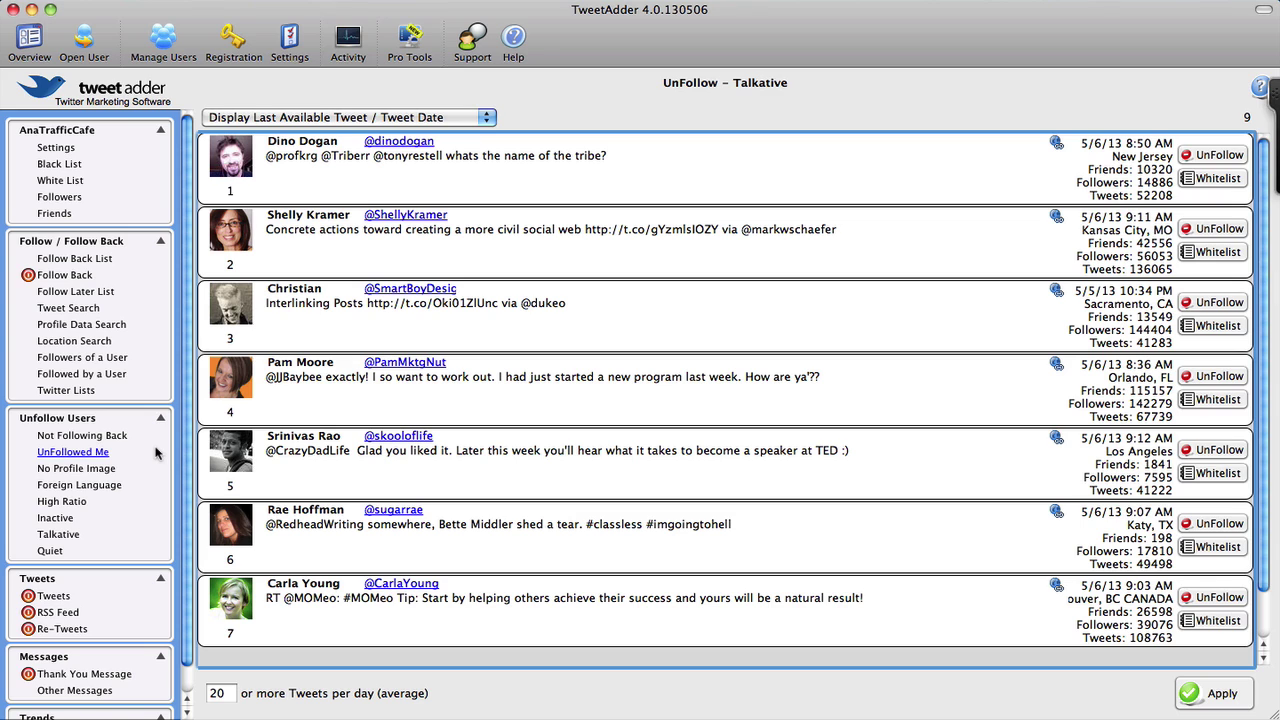
pyautogui.click(50, 551)
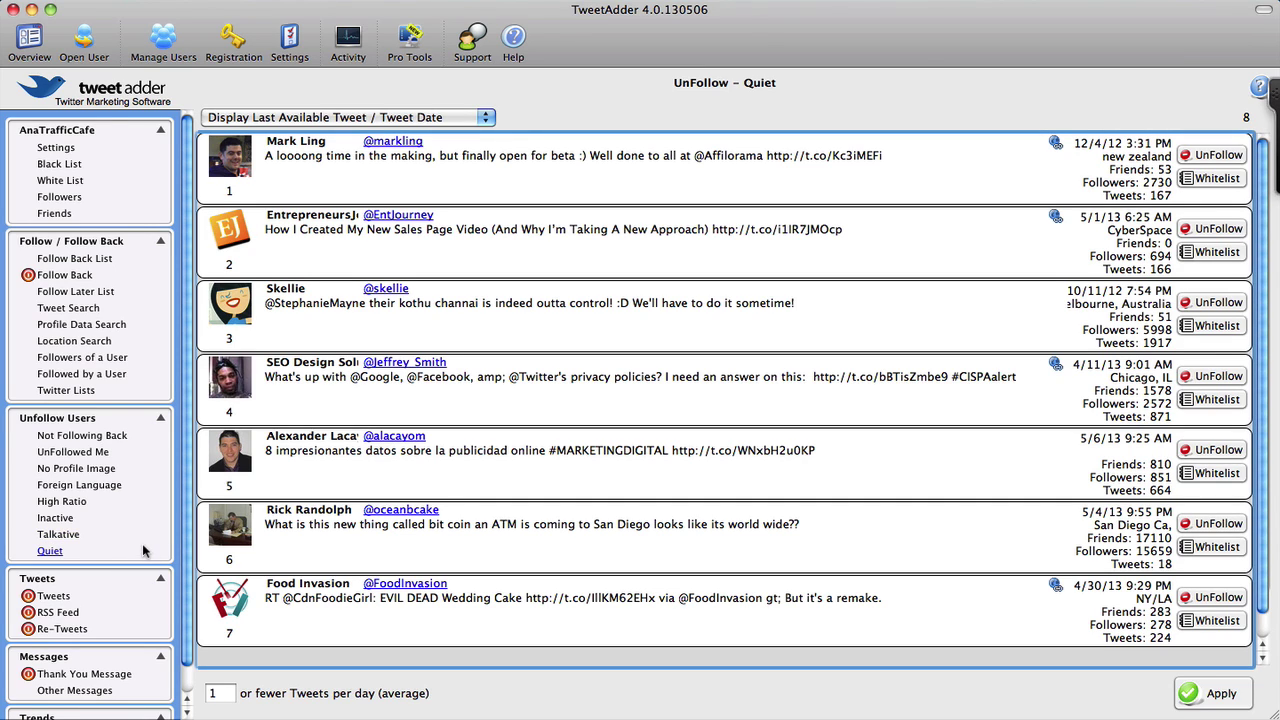
# Unfollow the seventh Quiet user, then view the Foreign Language list, now 88 users
pyautogui.click(1216, 598)
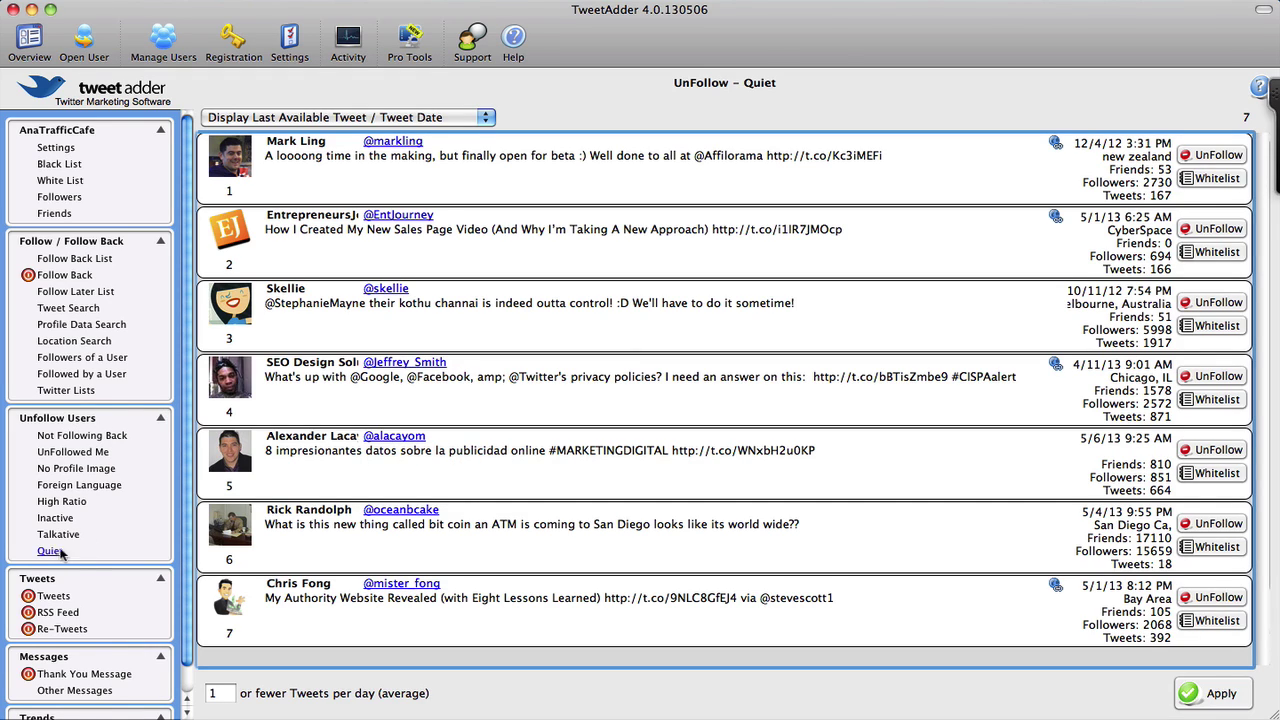
pyautogui.click(104, 487)
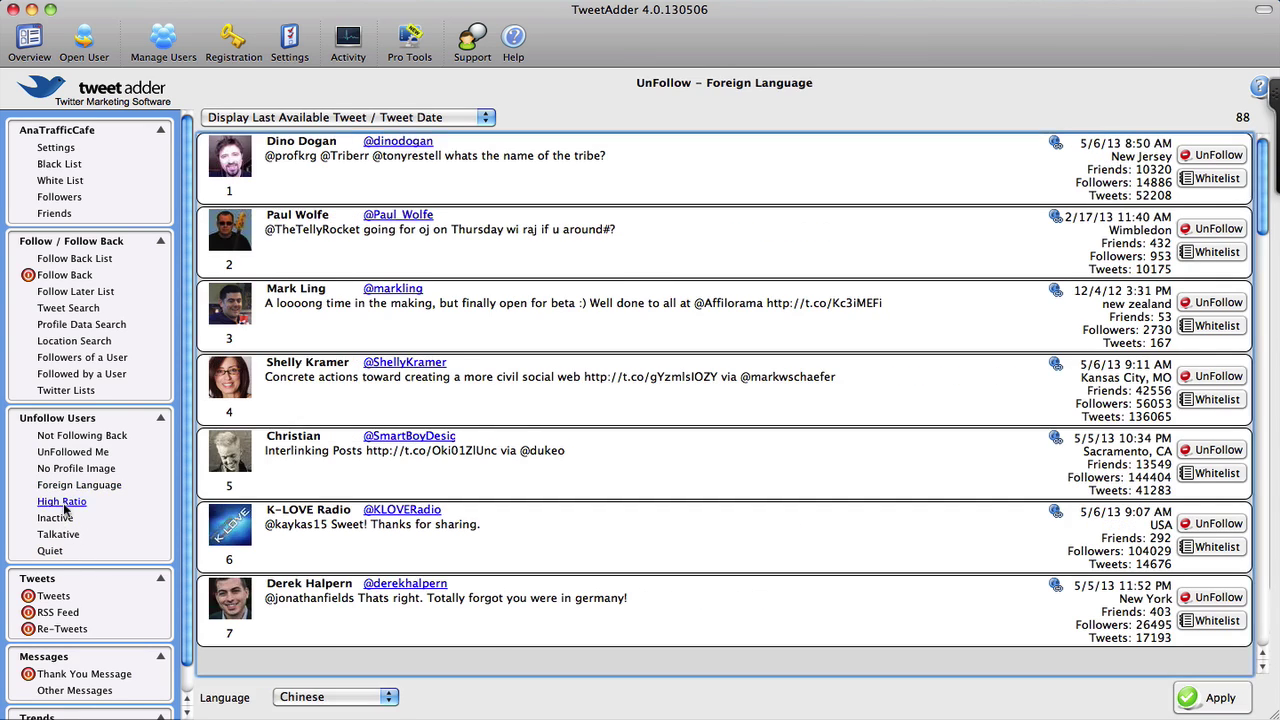